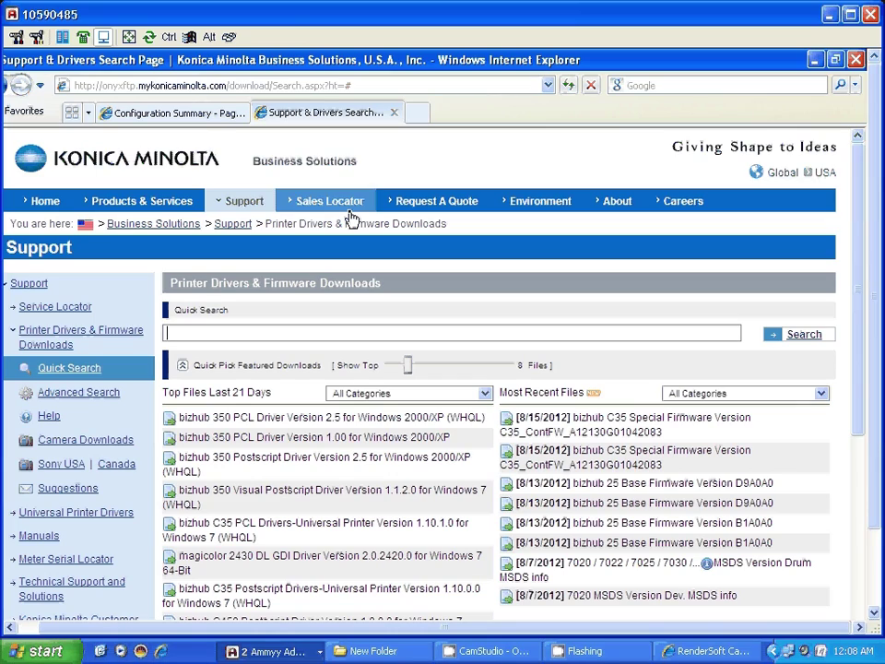
Reload the Konica Minolta driver and firmware downloads page
left_click(362, 85)
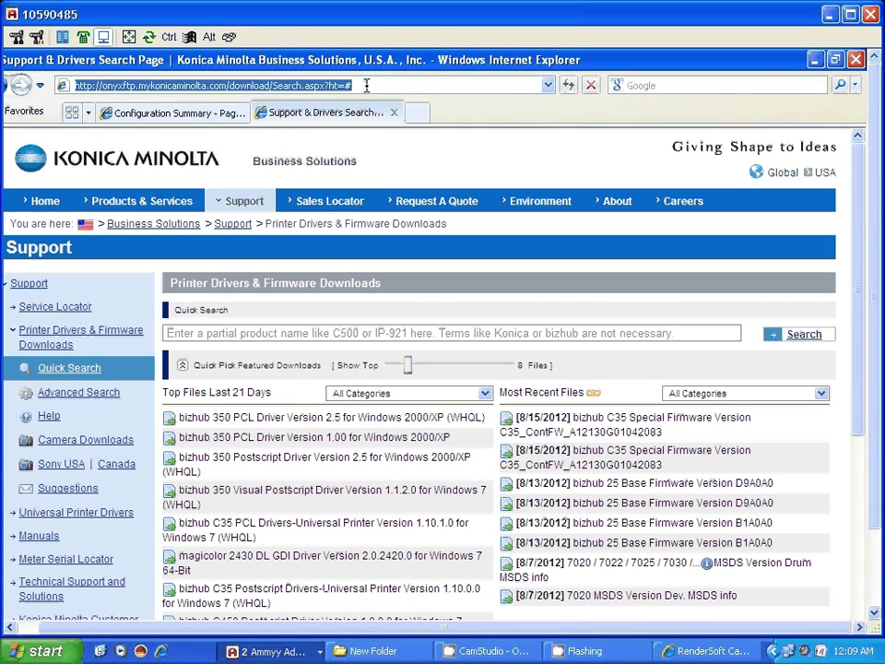
left_click(169, 334)
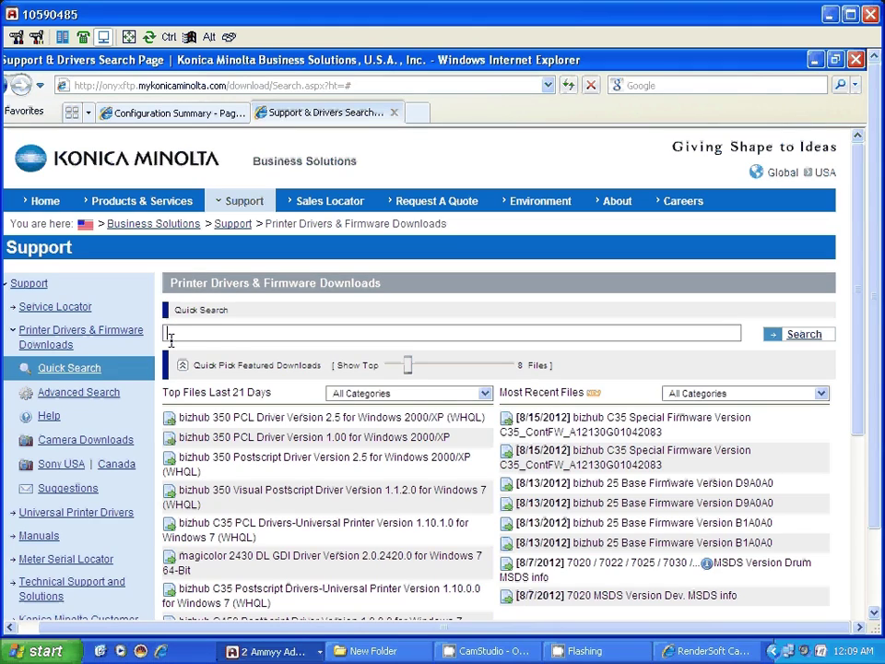
left_click(75, 340)
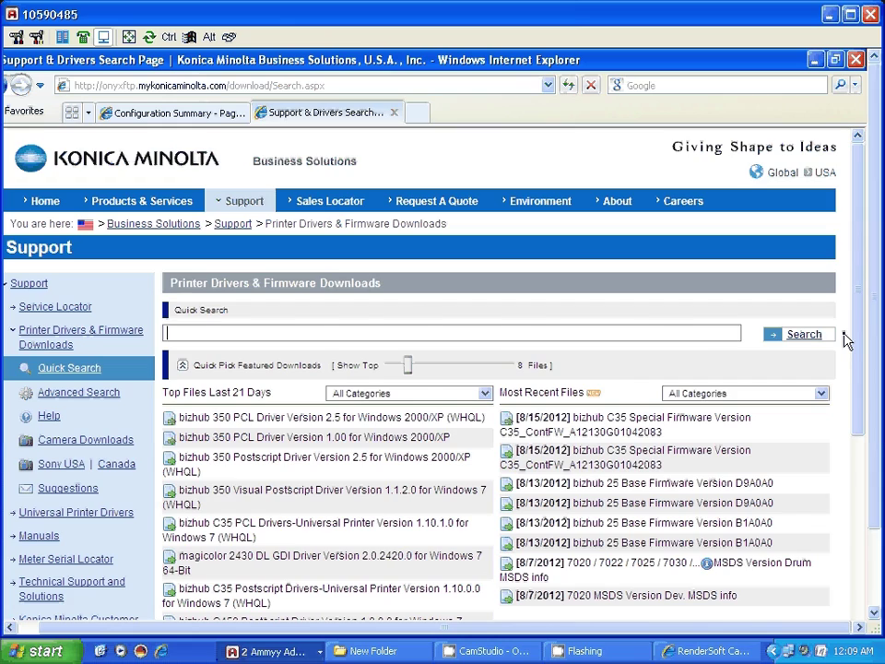
Filter the product search to the Color Products group and the bizhub C754 model
scroll(848, 350, "down", 1)
scroll(848, 361, "down", 3)
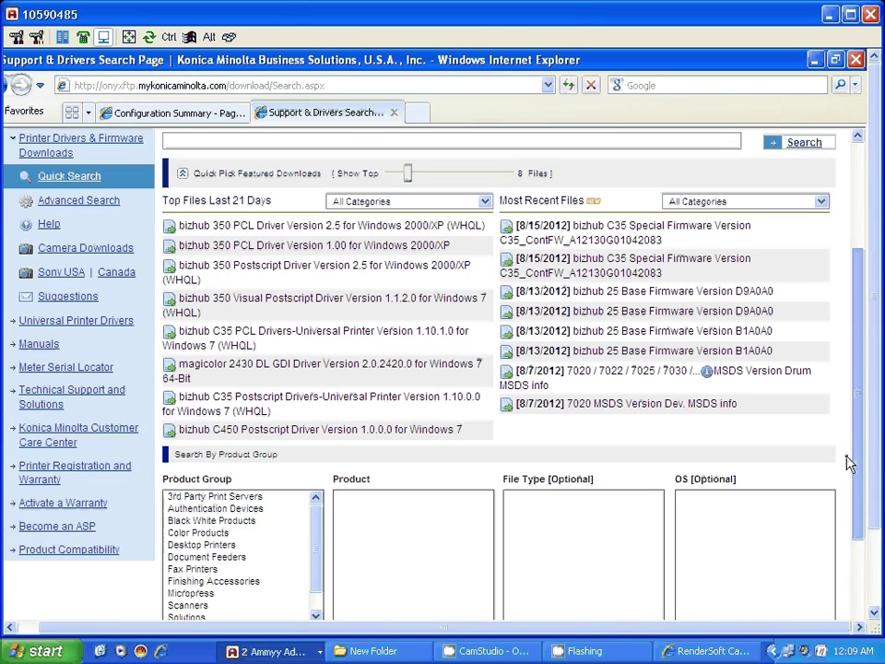
scroll(848, 464, "down", 3)
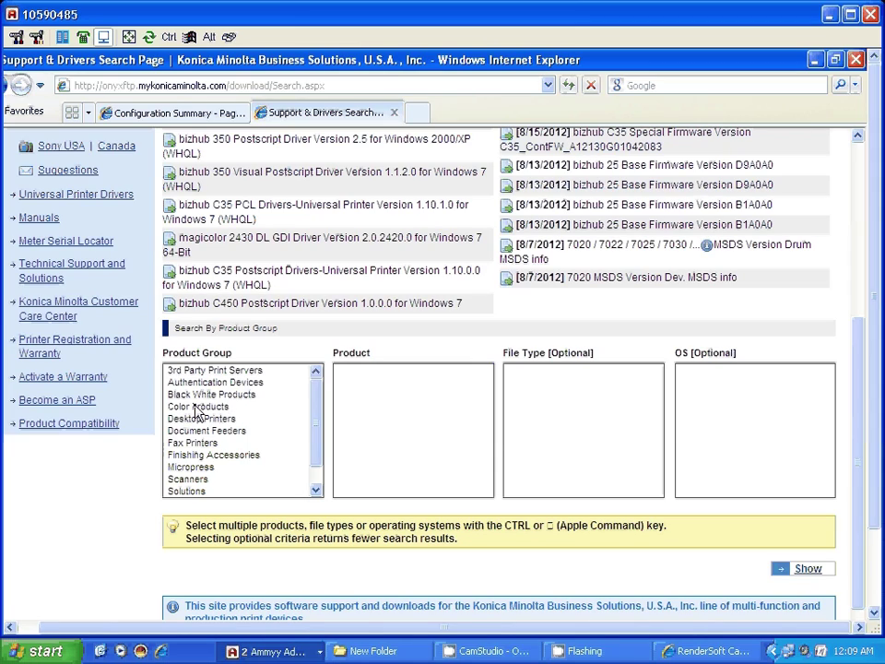
left_click(197, 407)
left_click(486, 385)
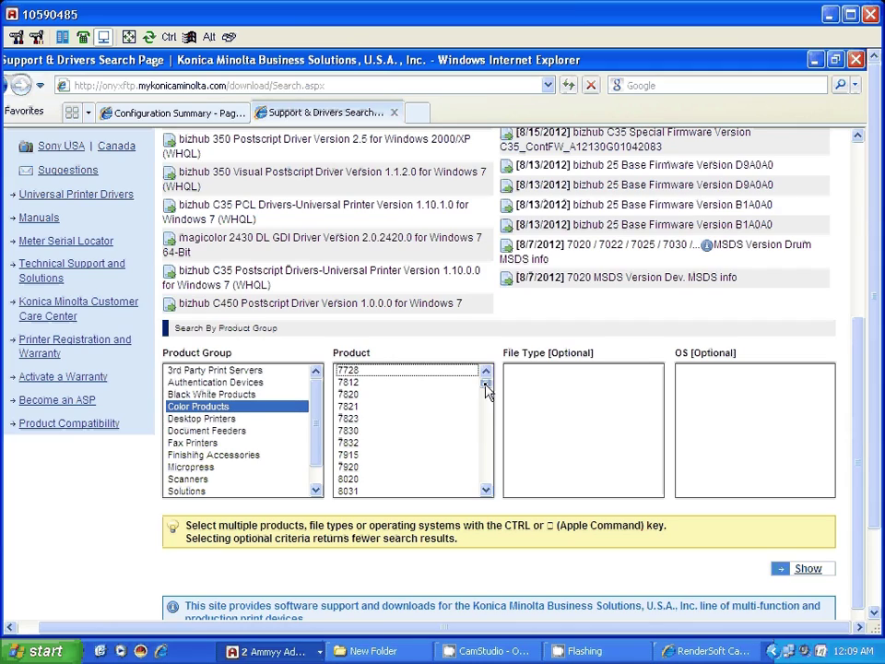
left_click_drag(486, 386, 473, 422)
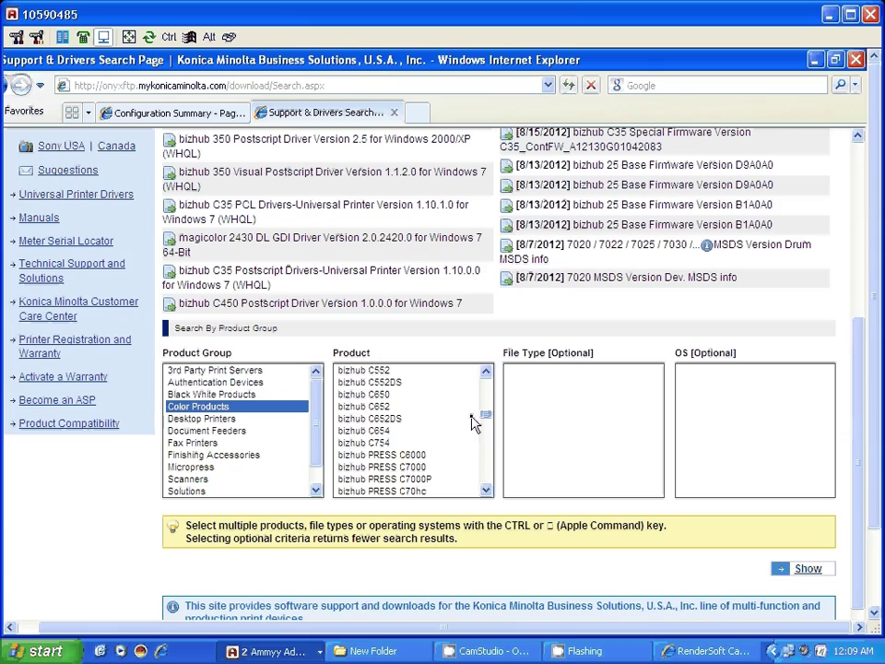
left_click(369, 443)
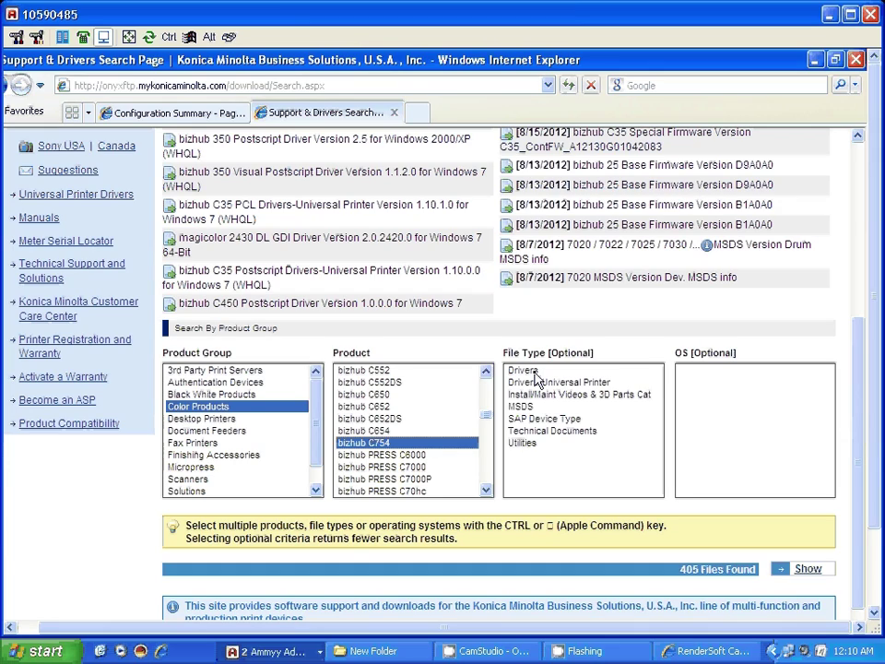
Limit the bizhub C754 search to Drivers for Windows 2000/XP, showing the 25 matching files
left_click(525, 373)
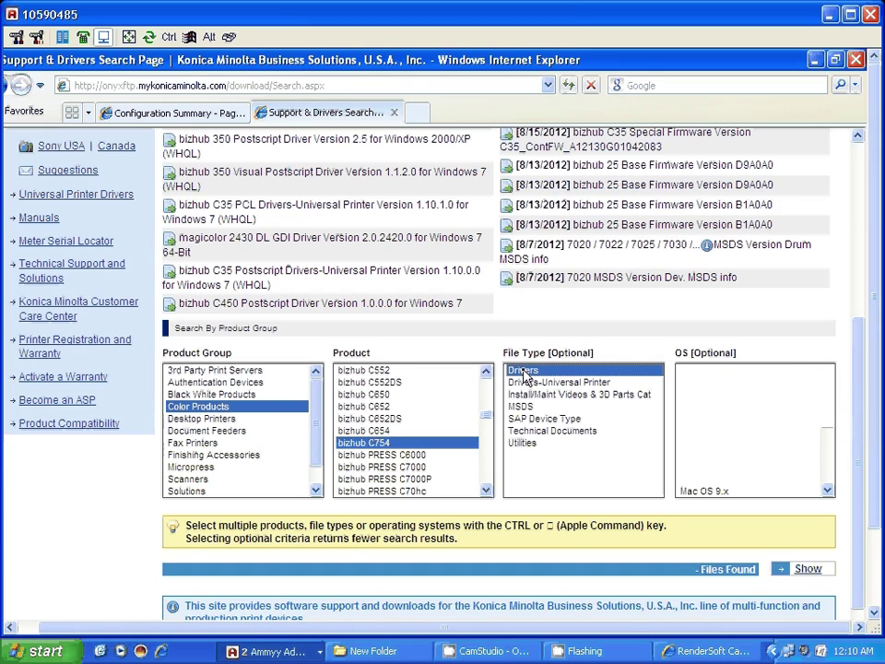
left_click(827, 399)
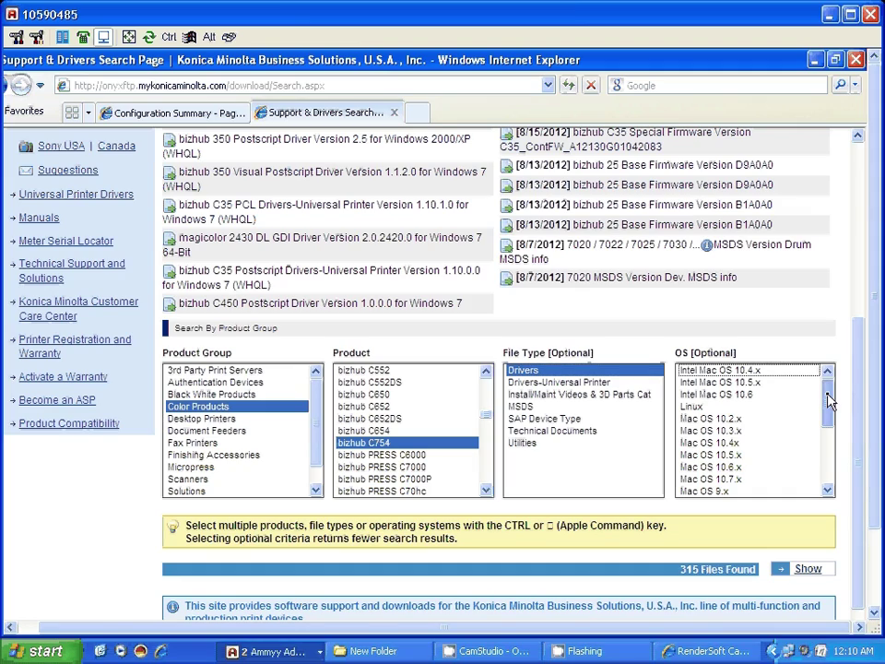
left_click_drag(828, 399, 821, 459)
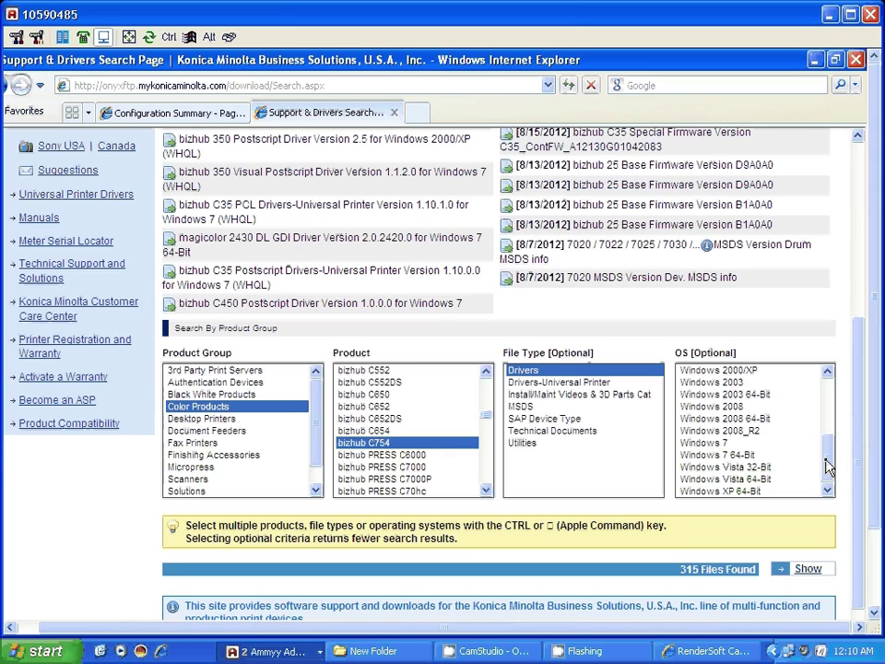
mouse_move(827, 467)
left_mouse_down()
mouse_move(815, 442)
mouse_move(817, 449)
left_mouse_up()
scroll(752, 425, "down", 1)
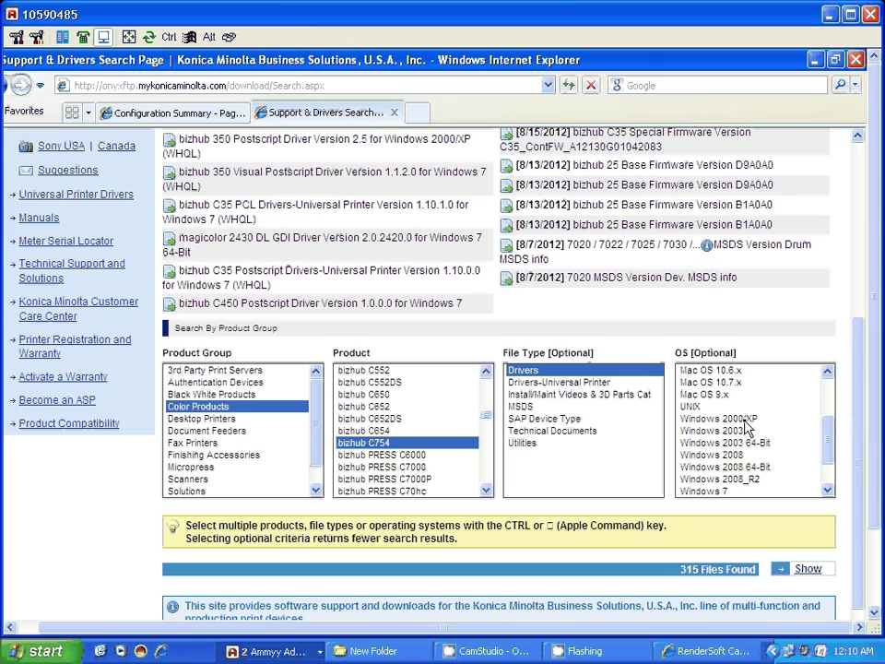
left_click(745, 421)
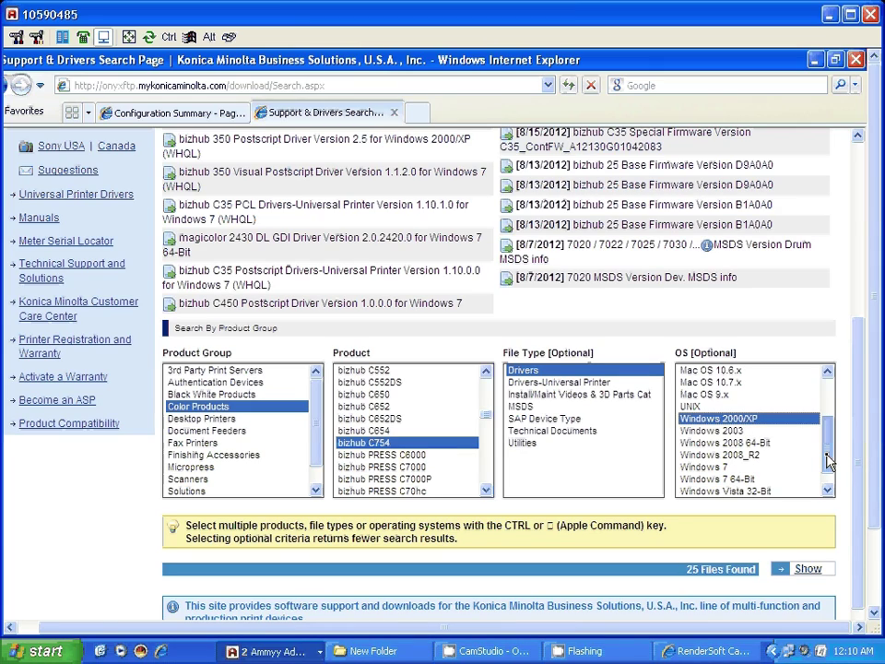
left_click_drag(826, 461, 825, 477)
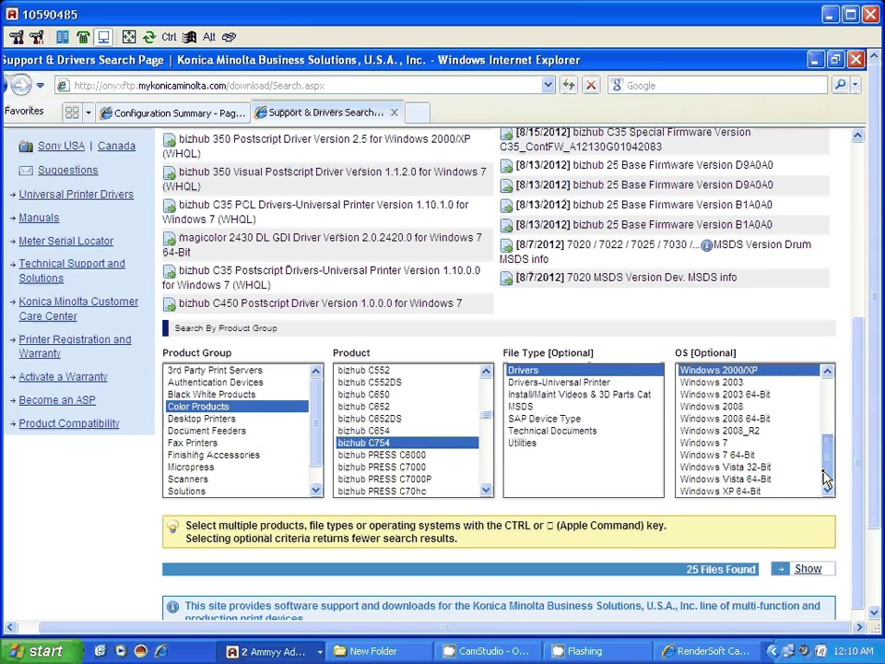
scroll(758, 425, "up", 1)
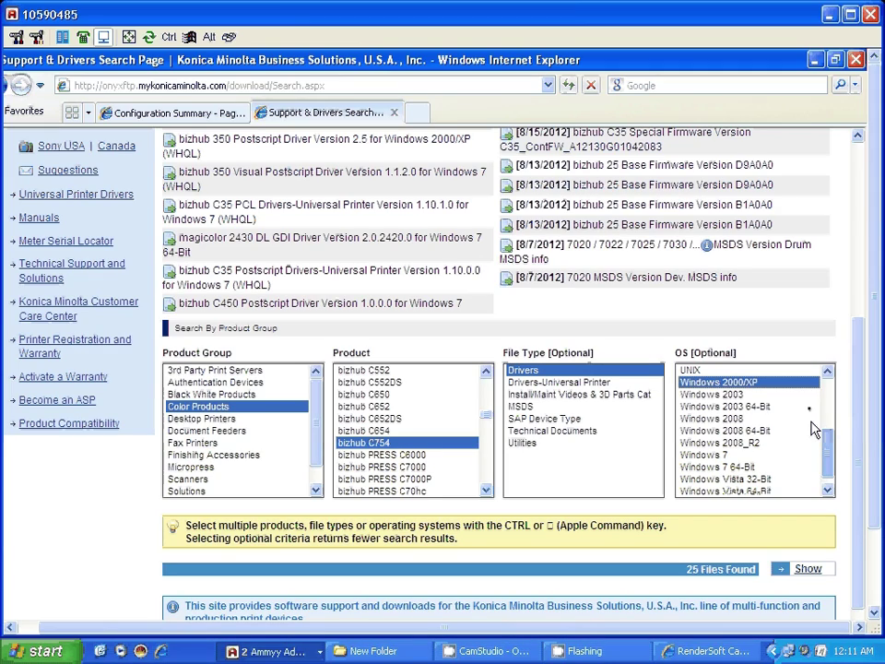
scroll(811, 475, "up", 1)
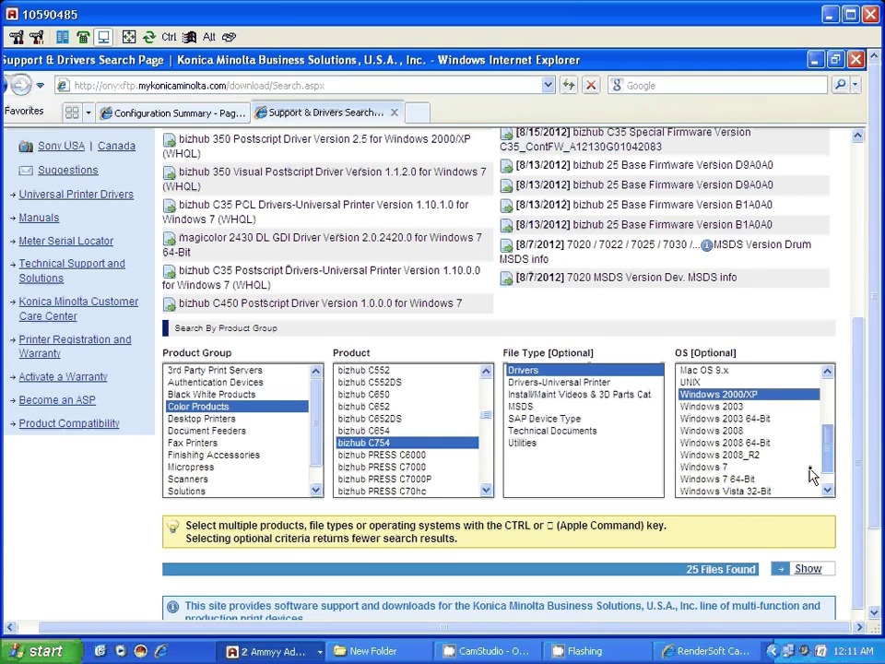
scroll(745, 378, "down", 2)
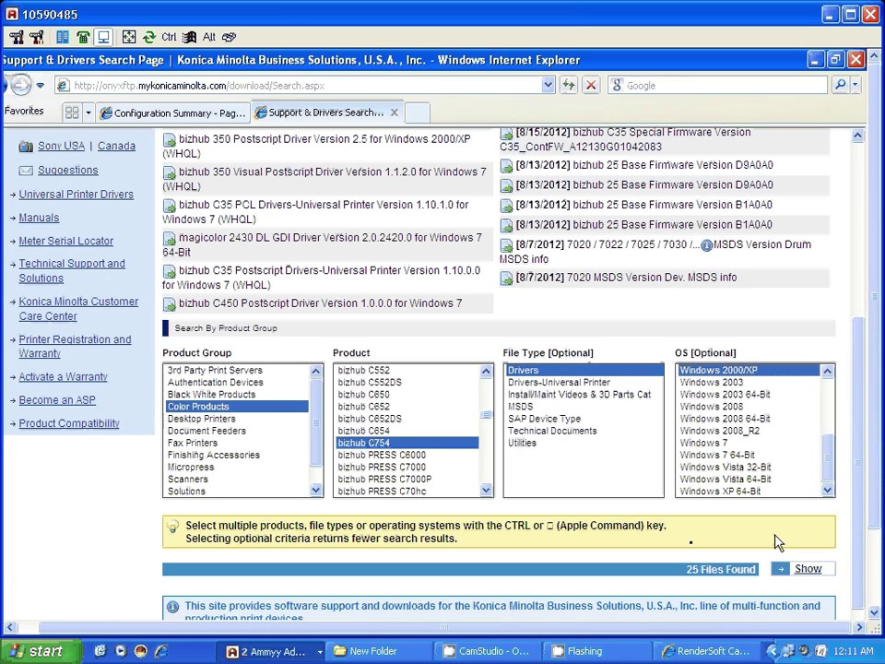
left_click(808, 573)
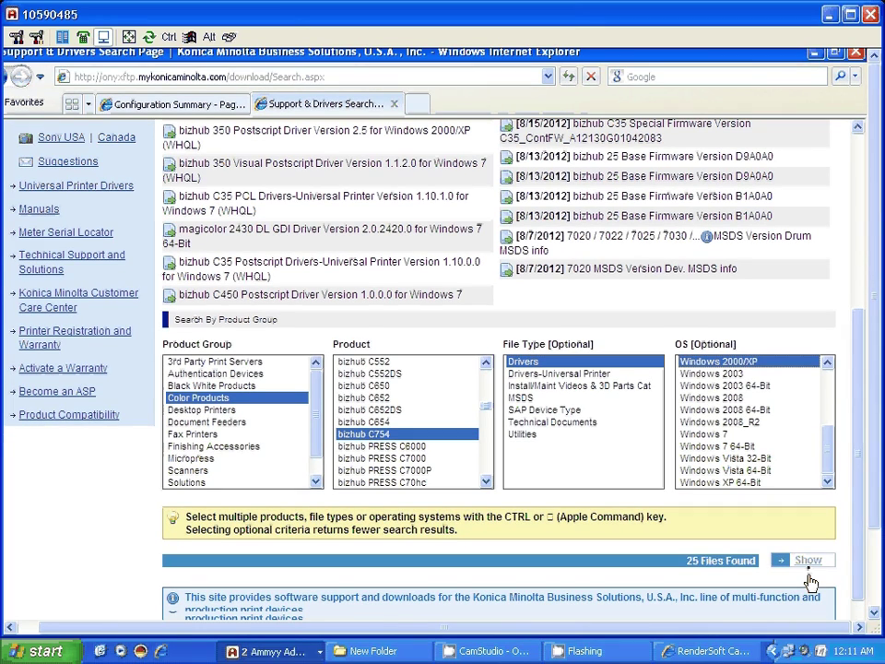
Load the results and scroll to the Postscript Drivers list, newest version 1.3.0.0 from 4/16/2012
left_click(810, 567)
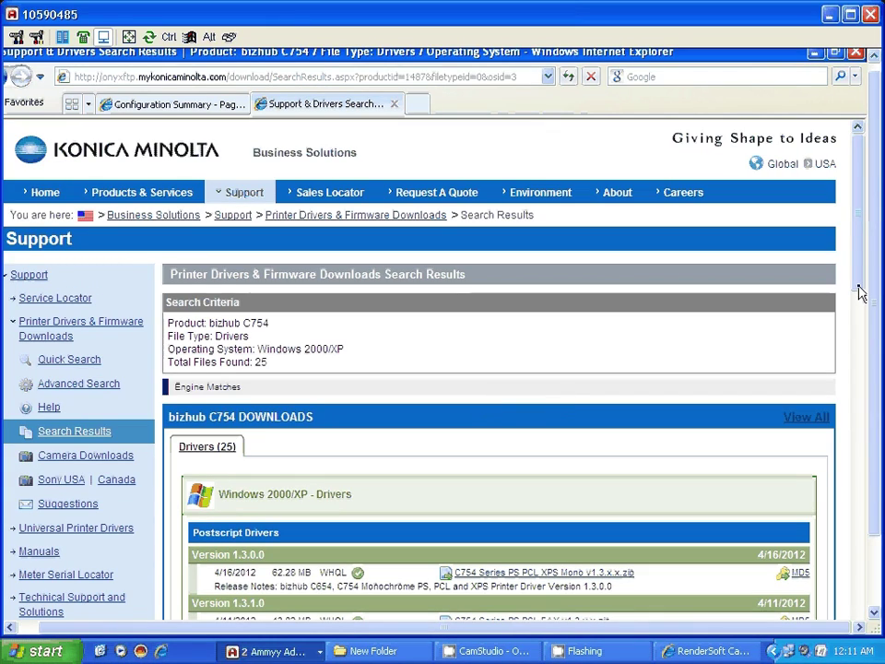
left_click_drag(857, 201, 848, 257)
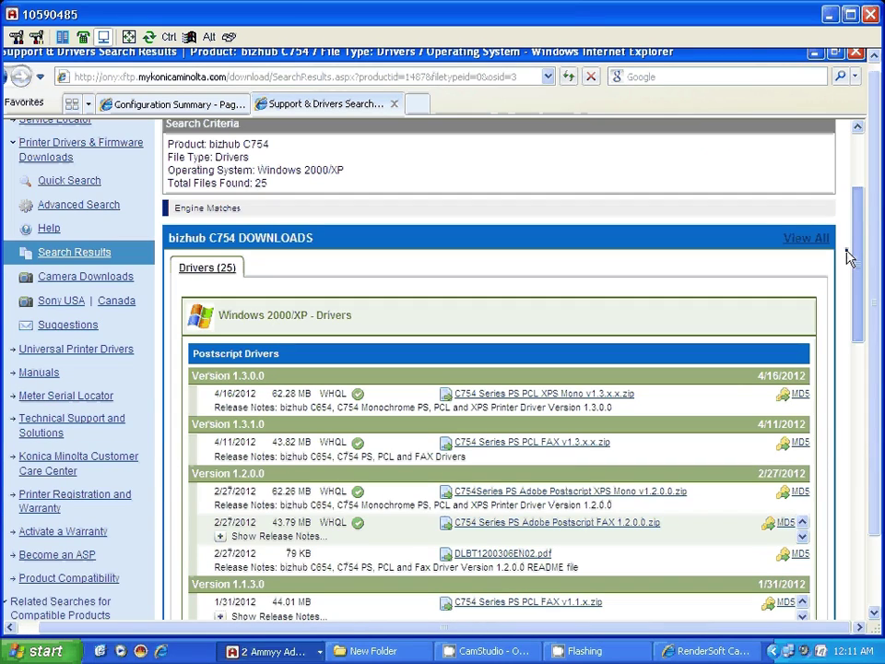
scroll(321, 342, "down", 1)
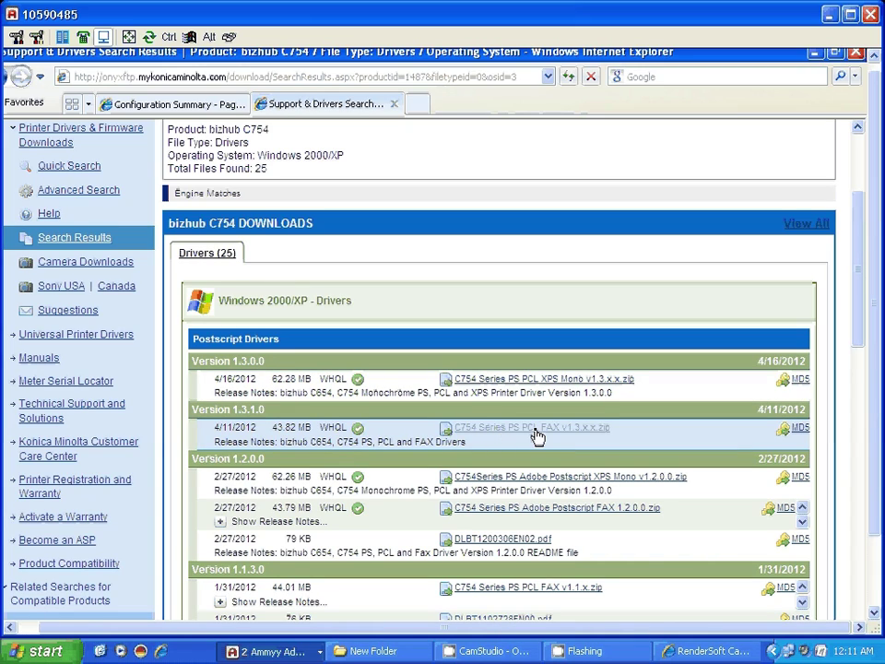
left_click(538, 433)
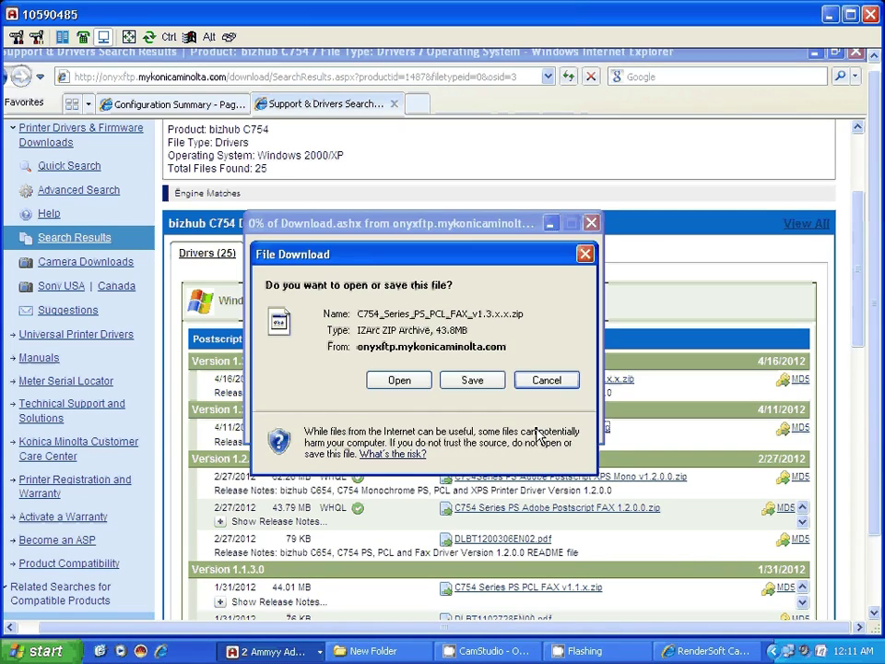
left_click(471, 391)
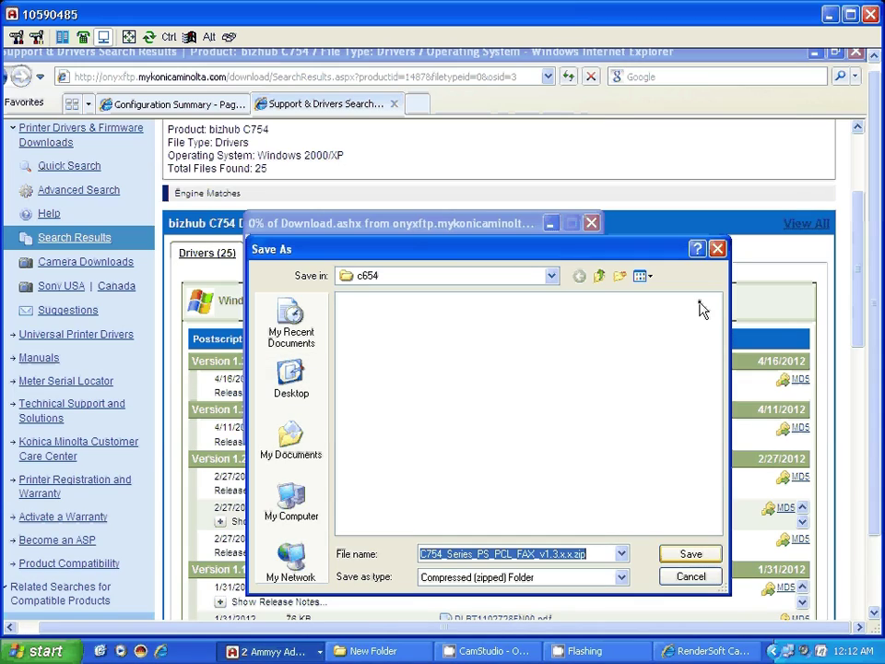
key("Escape")
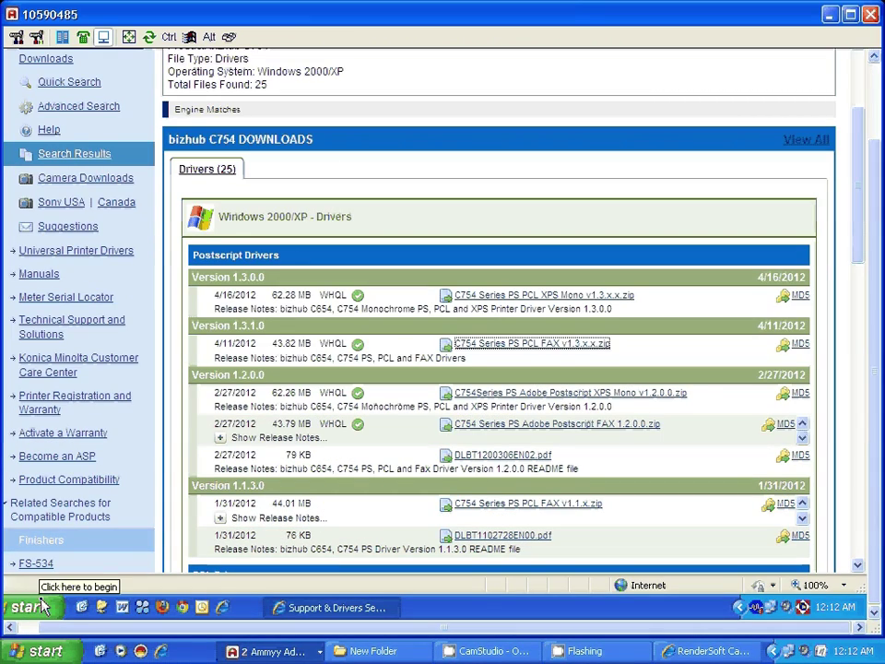
Open My Documents\Konica and select the C754_Series_PS_PCL_FAX_v1.3.x.x.zip file
left_click(40, 606)
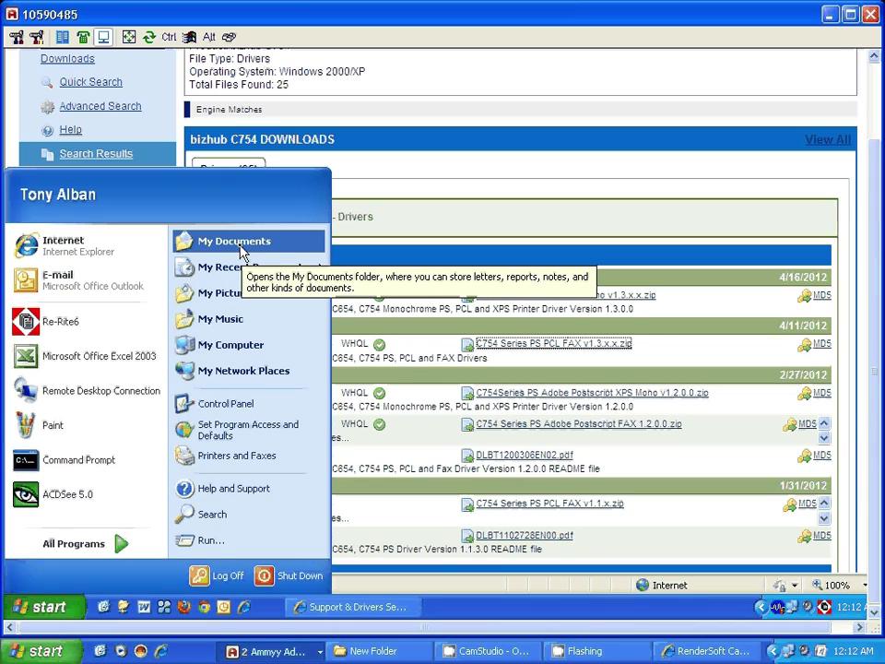
left_click(241, 247)
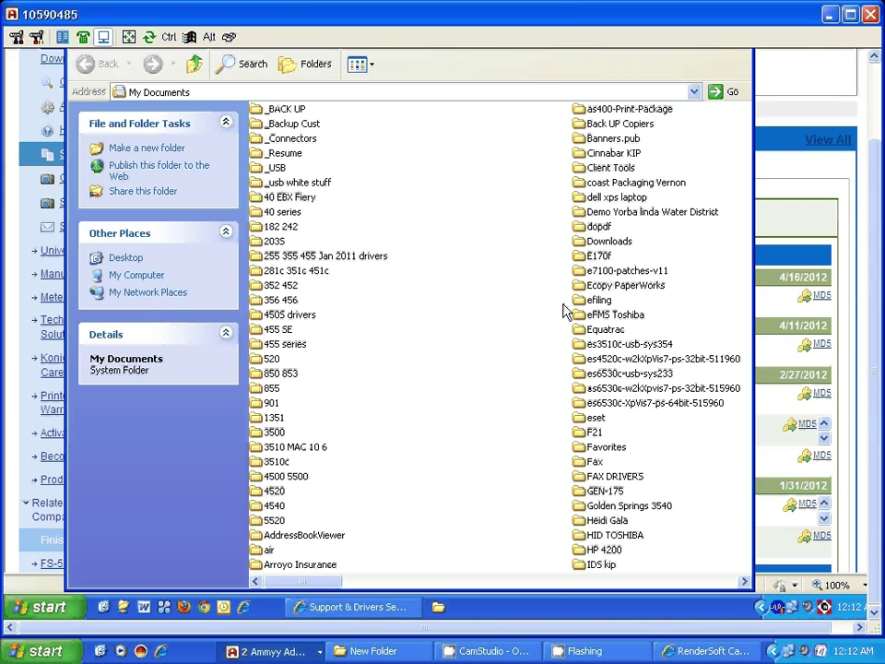
left_click(675, 581)
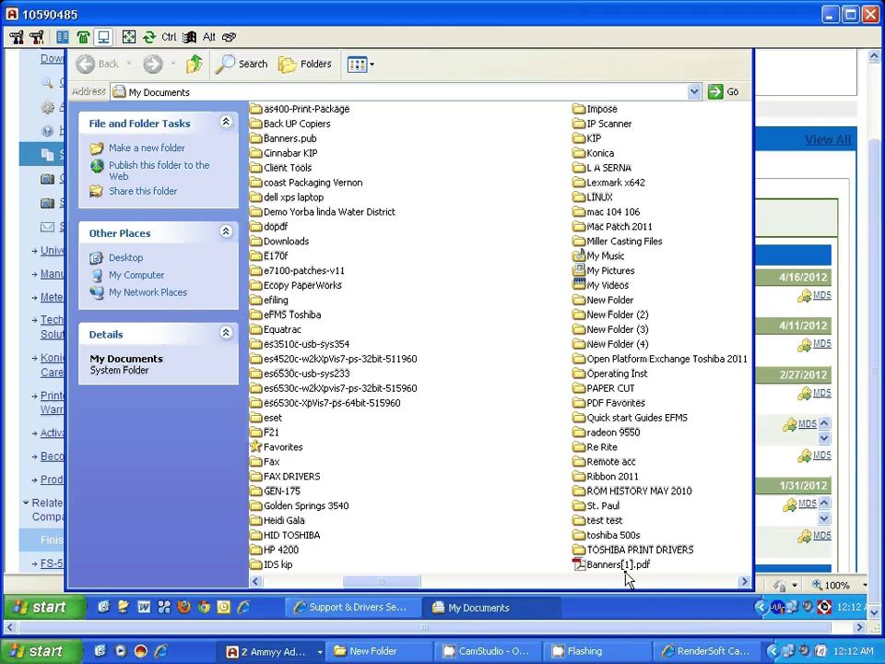
left_click(600, 155)
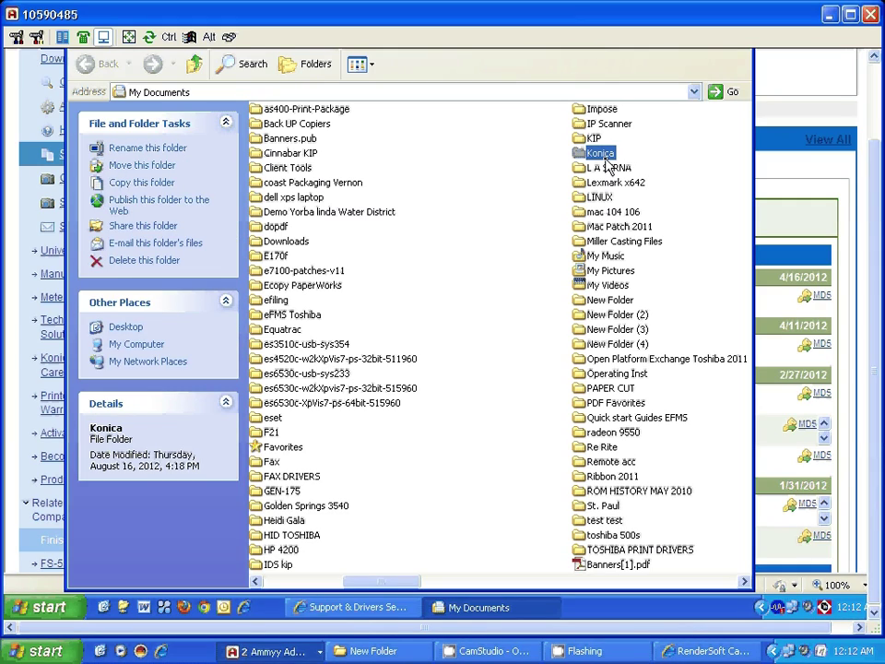
double_click(601, 155)
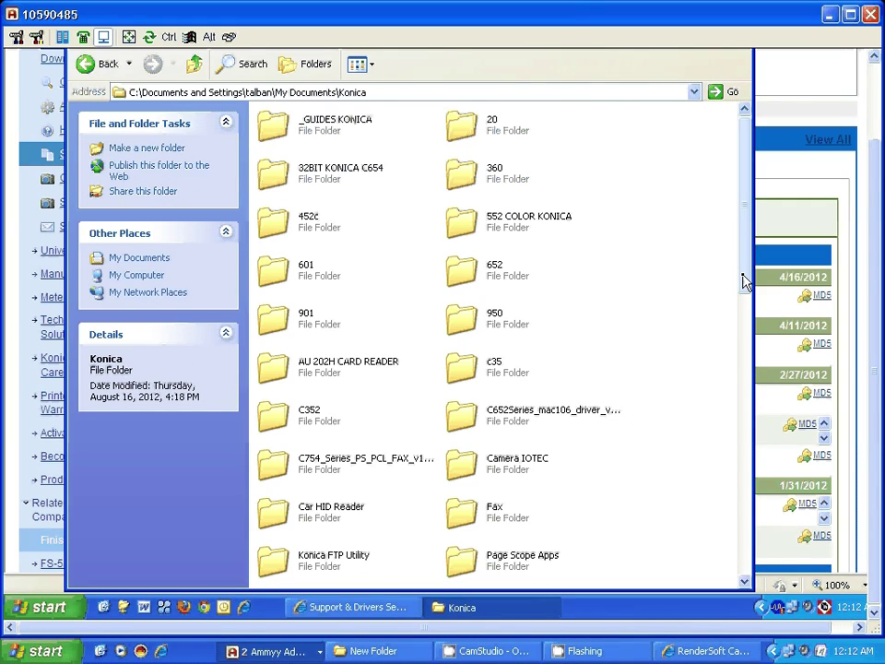
left_click_drag(745, 282, 735, 467)
scroll(424, 493, "down", 2)
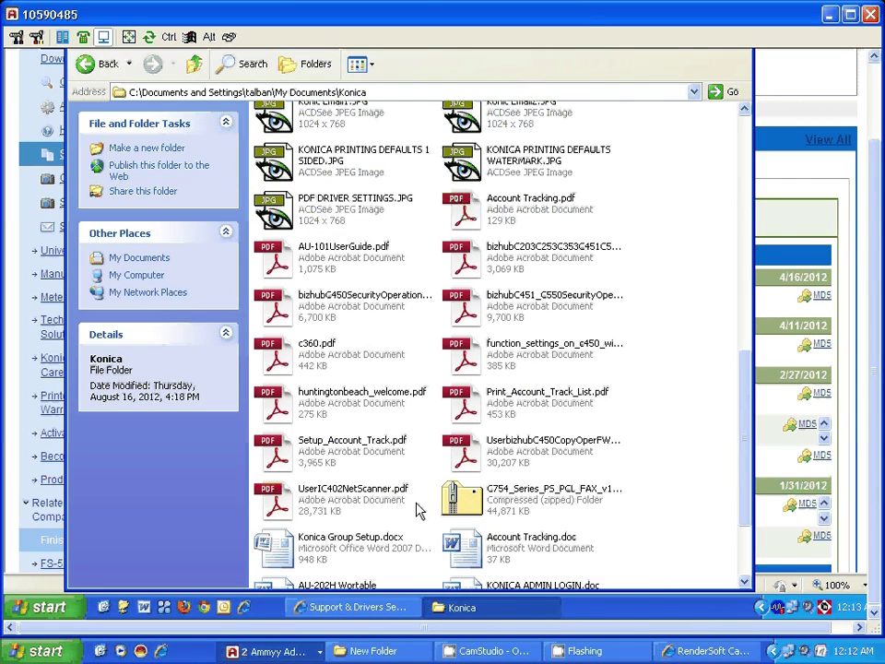
left_click(475, 510)
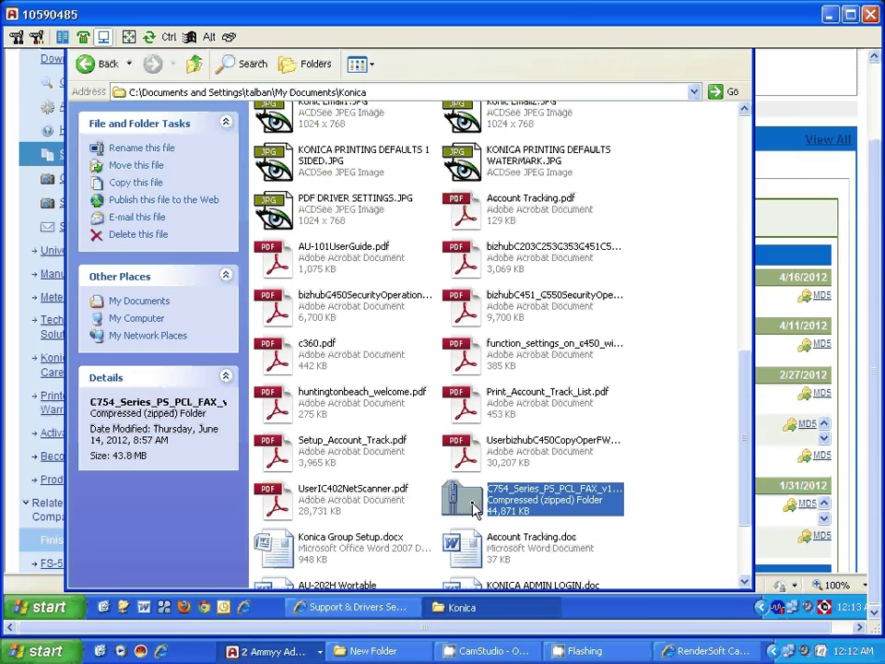
right_click(483, 503)
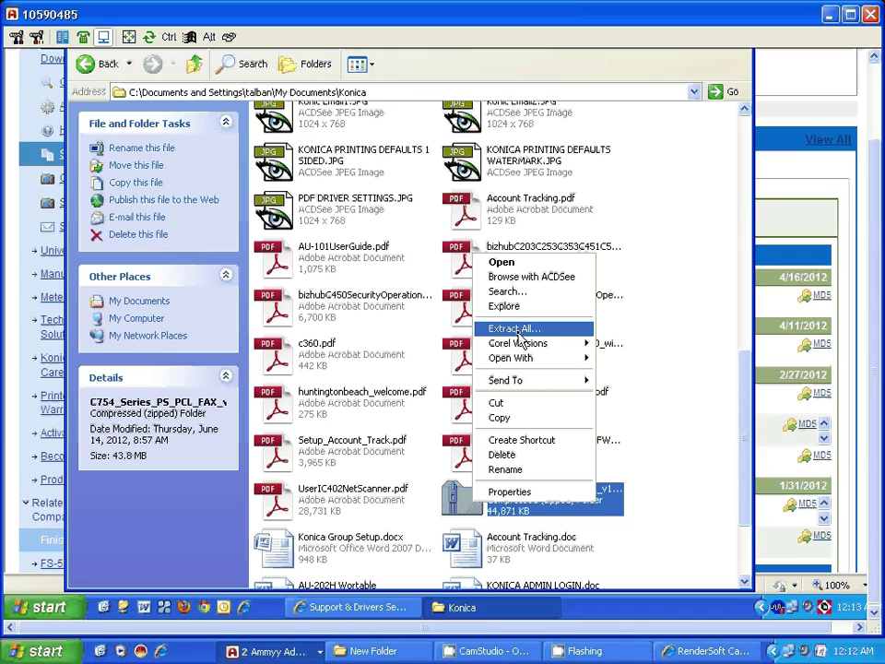
left_click(516, 330)
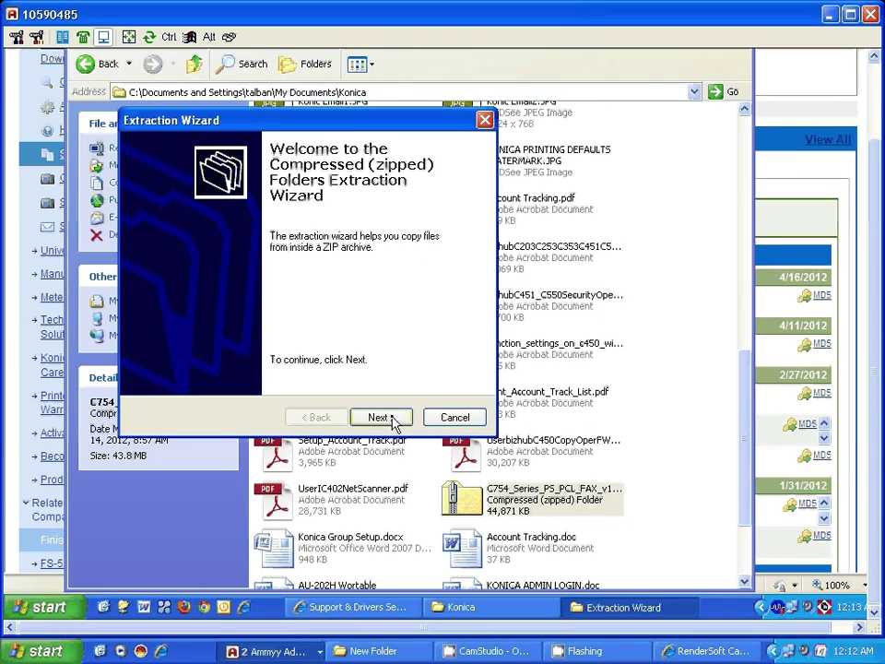
left_click(379, 418)
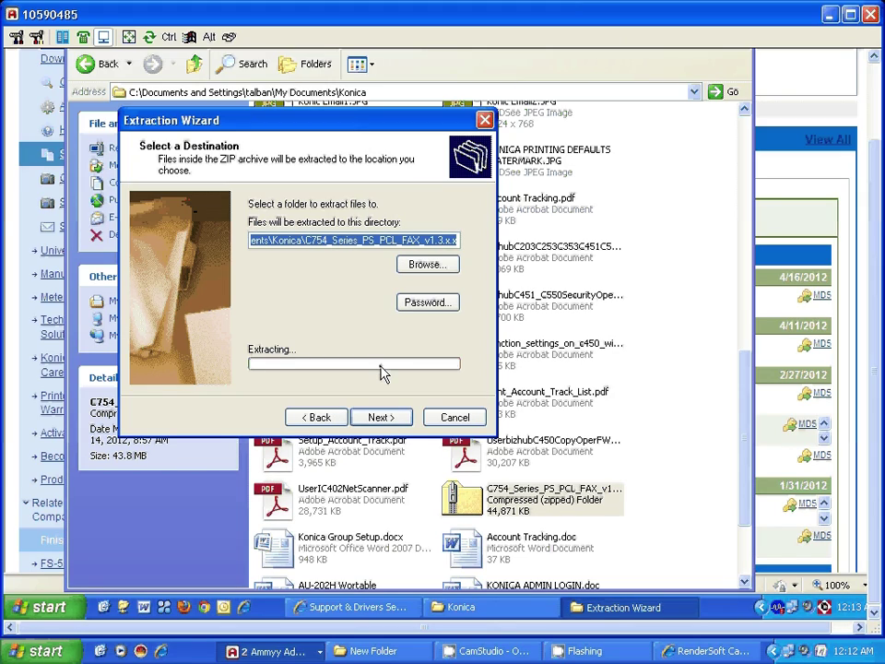
left_click(464, 421)
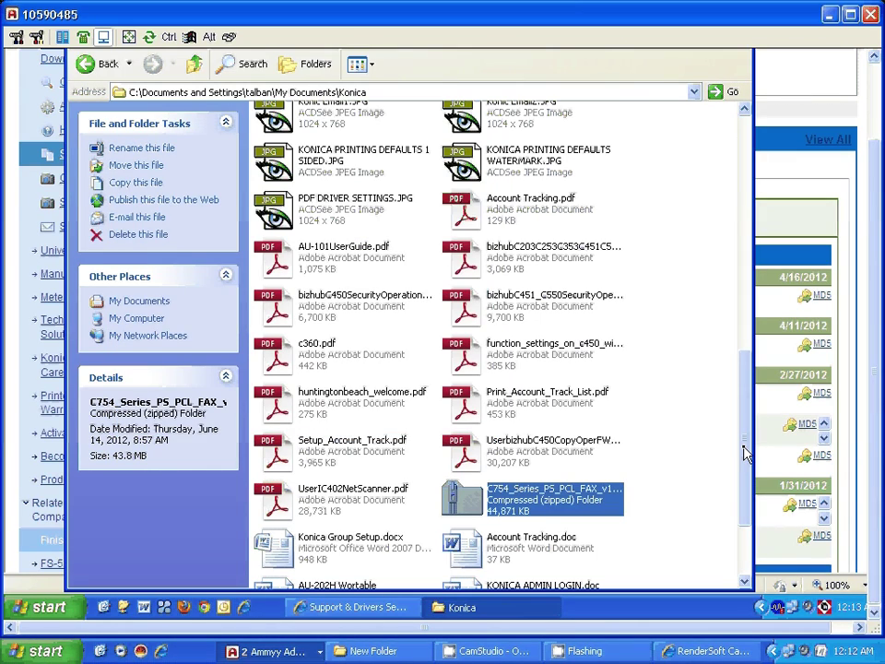
Go into the extracted C754 folder's 654C\Driver subfolder and launch Setup.exe
left_click_drag(745, 454, 744, 329)
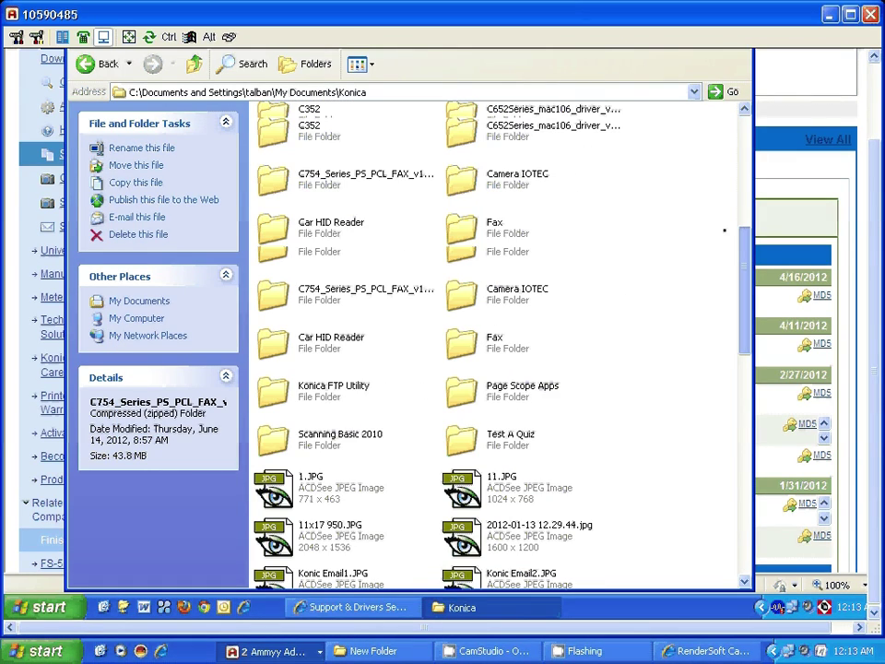
scroll(414, 413, "up", 3)
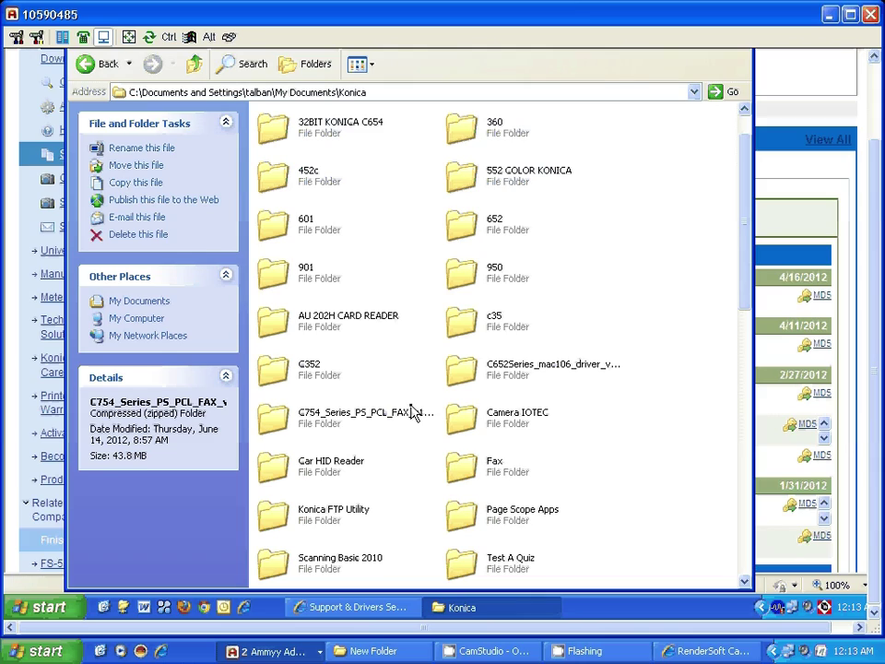
double_click(296, 424)
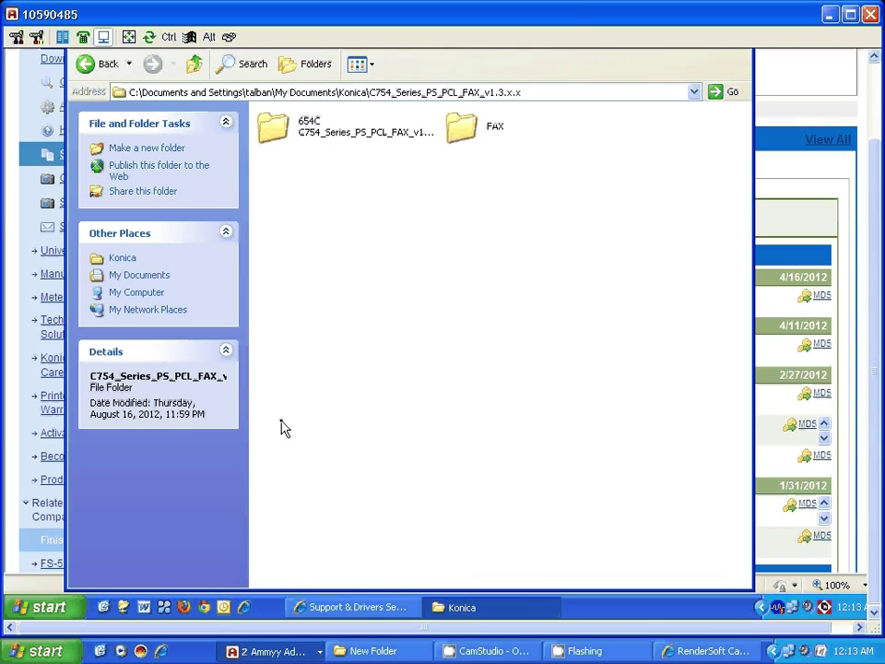
double_click(273, 133)
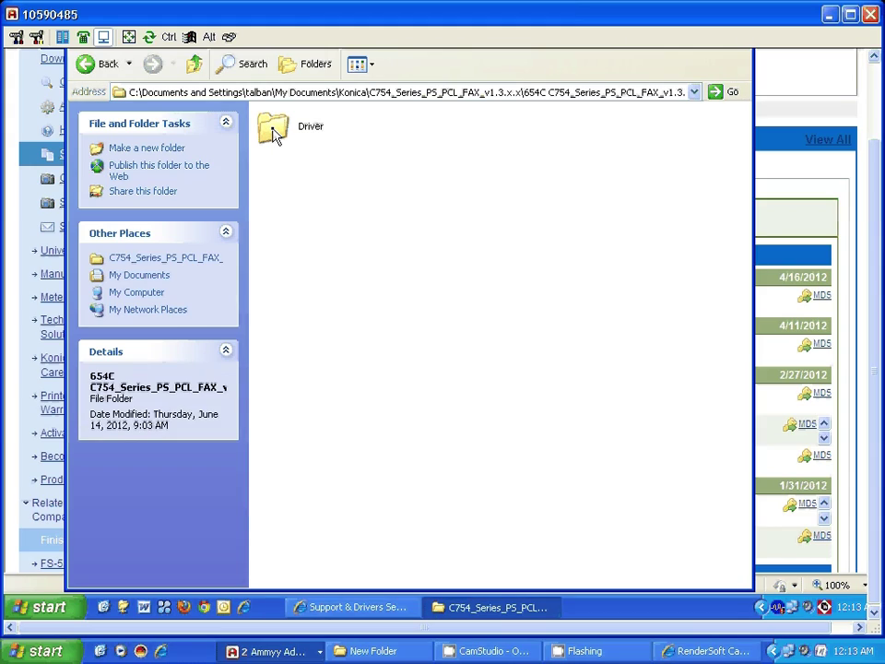
double_click(274, 134)
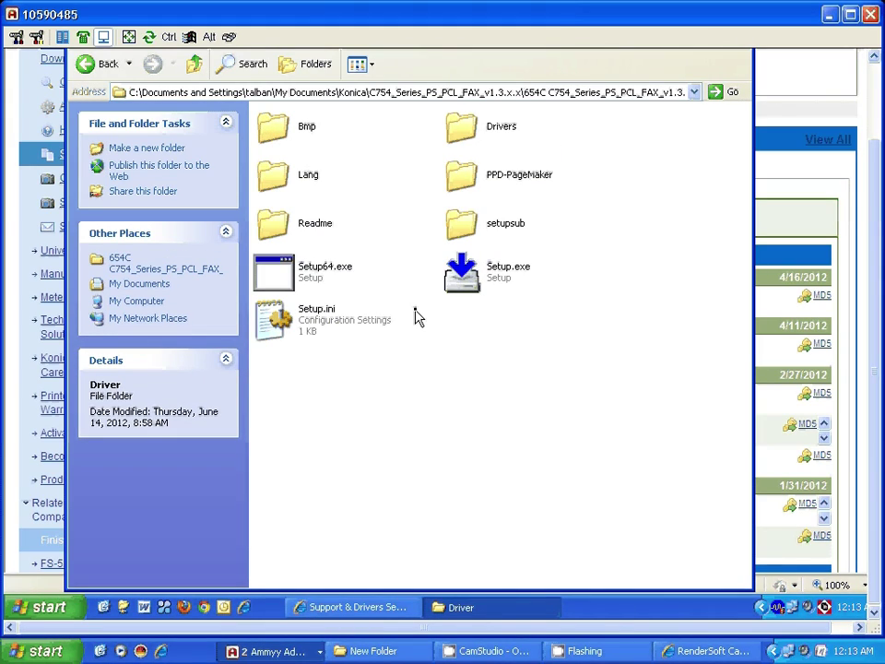
double_click(465, 281)
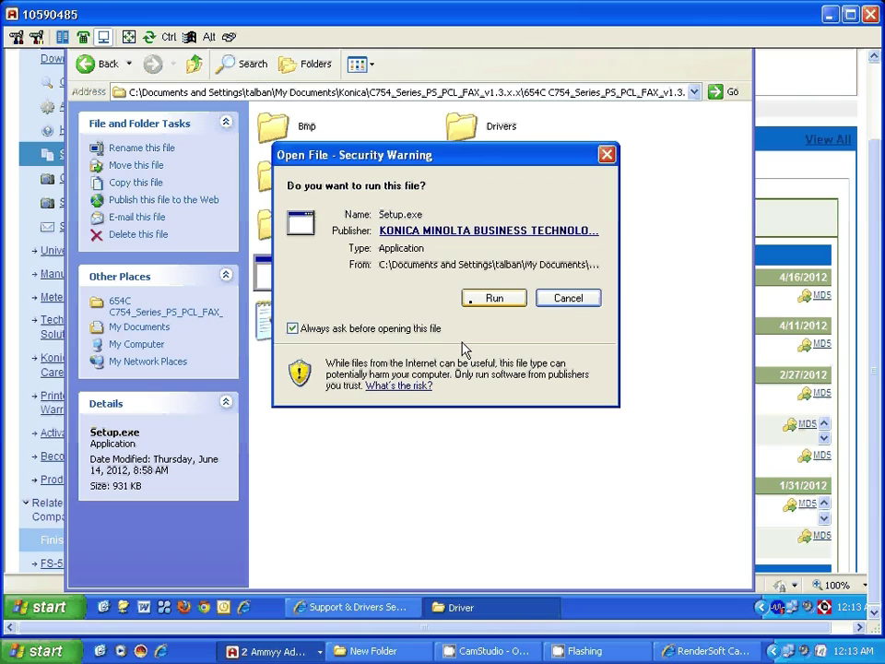
Run setup, agree to the licence, and choose the detected bizhub C654 at 192.168.1.152
left_click(483, 303)
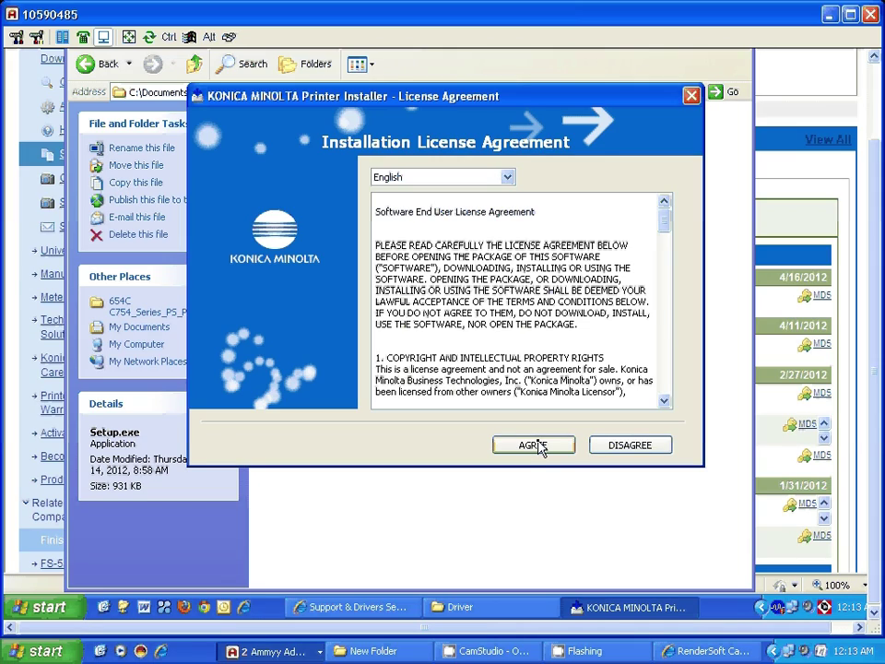
left_click(536, 446)
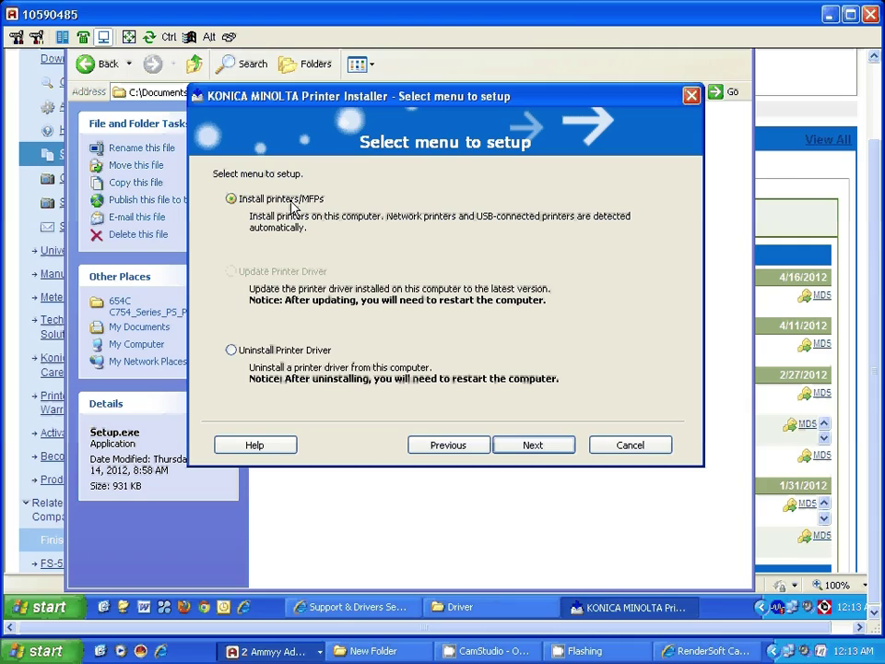
left_click(552, 448)
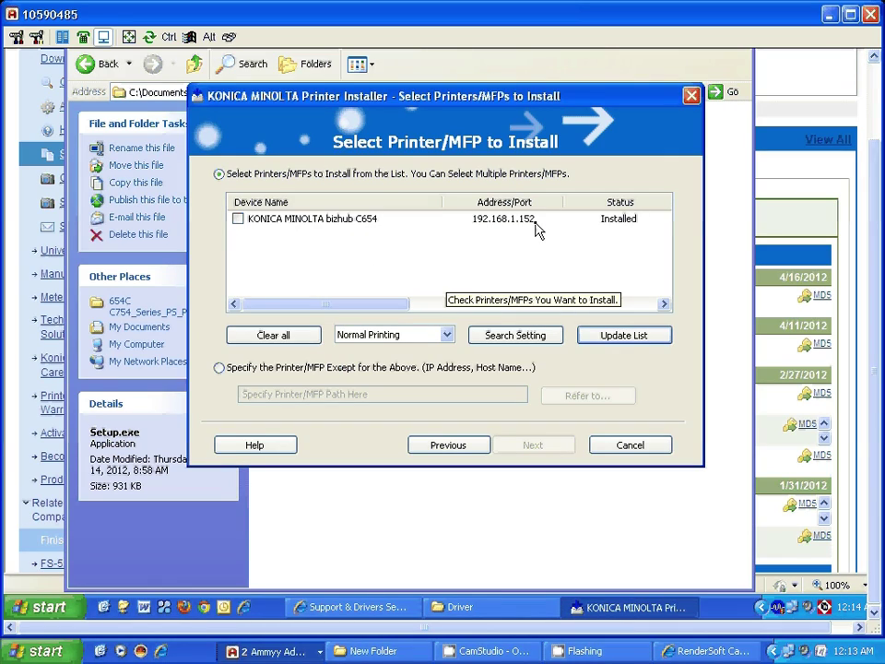
left_click(238, 220)
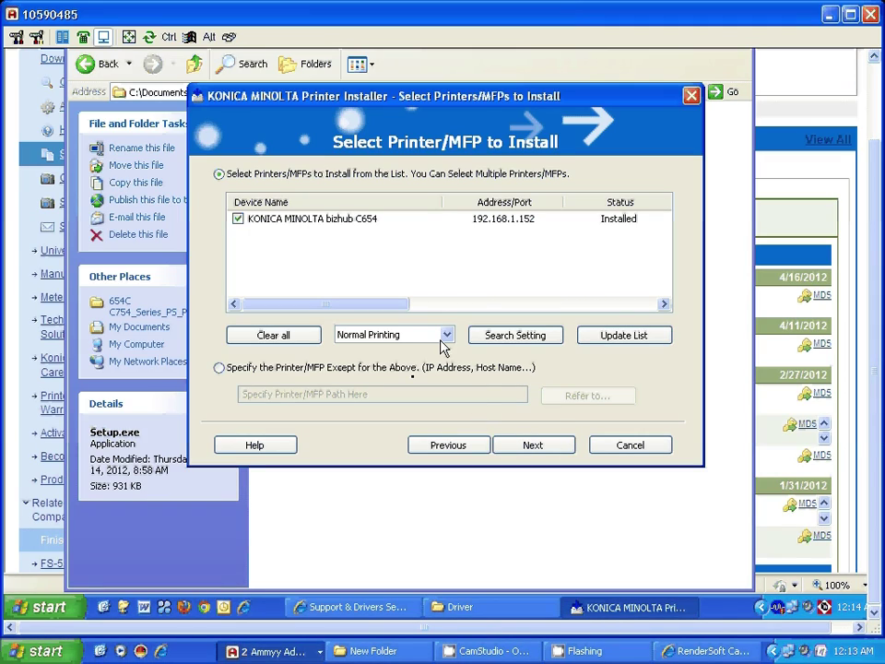
left_click(533, 447)
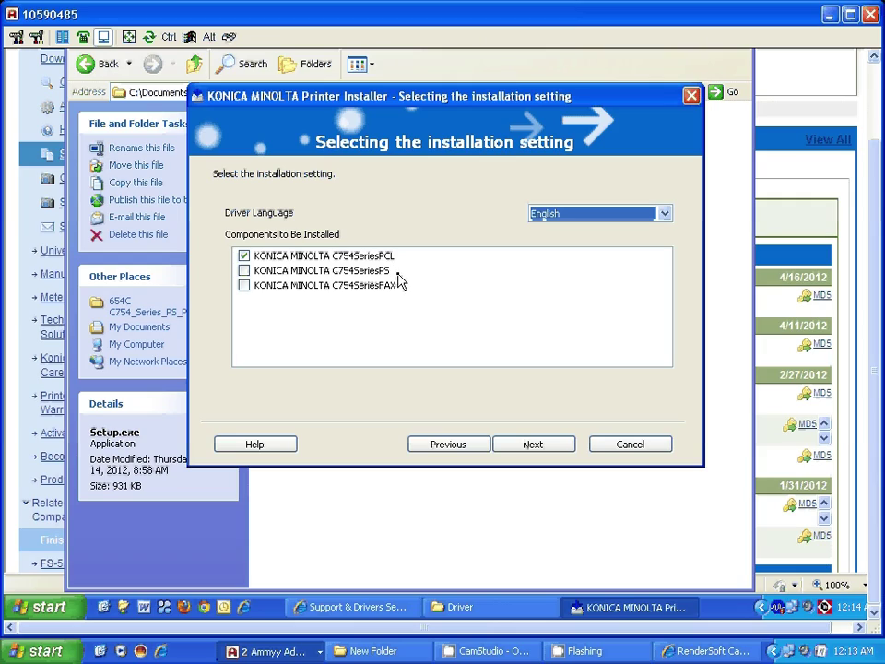
Select the C754SeriesPS driver component instead of C754SeriesPCL and proceed to confirmation
left_click(247, 263)
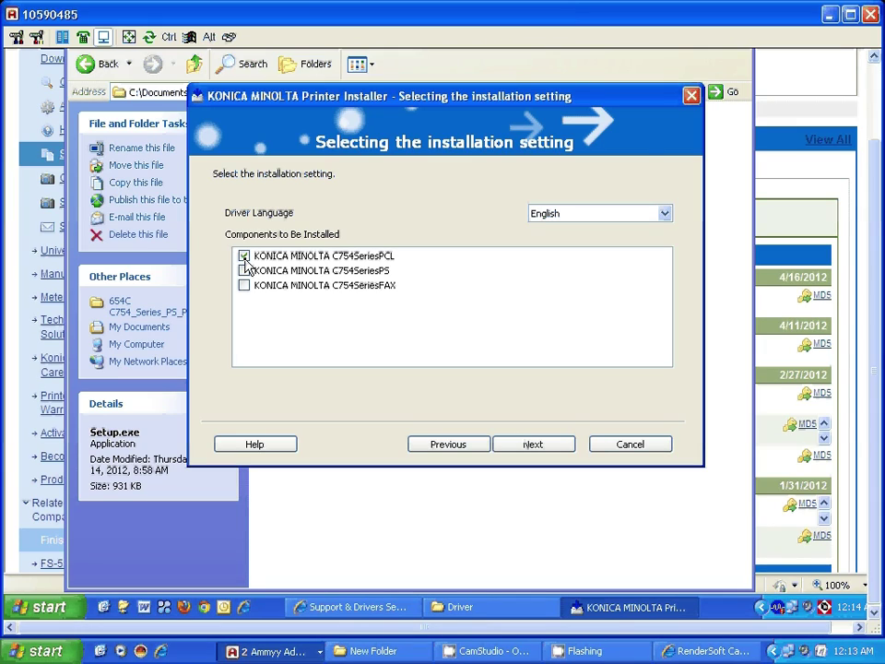
left_click(245, 270)
left_click(245, 257)
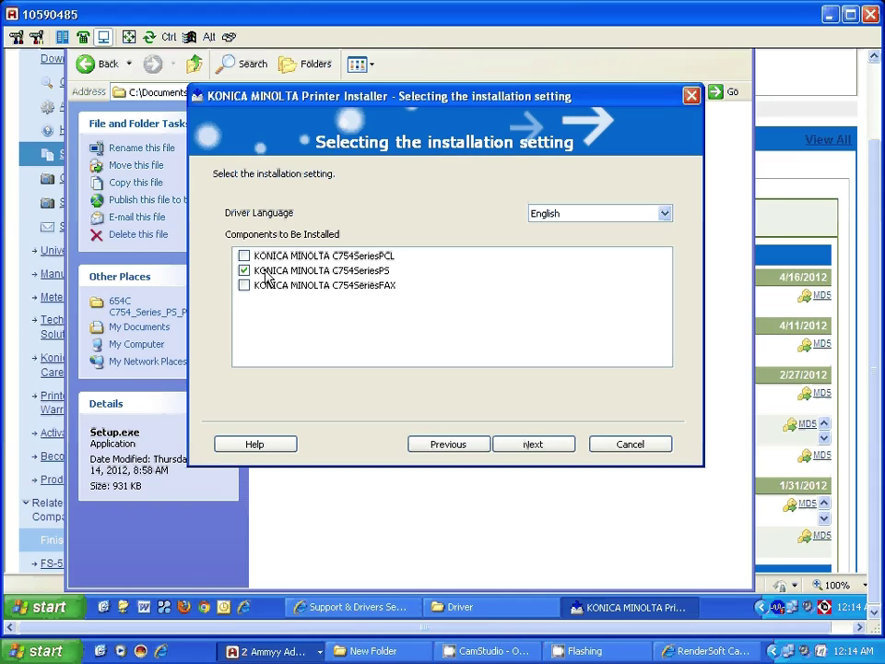
left_click(550, 447)
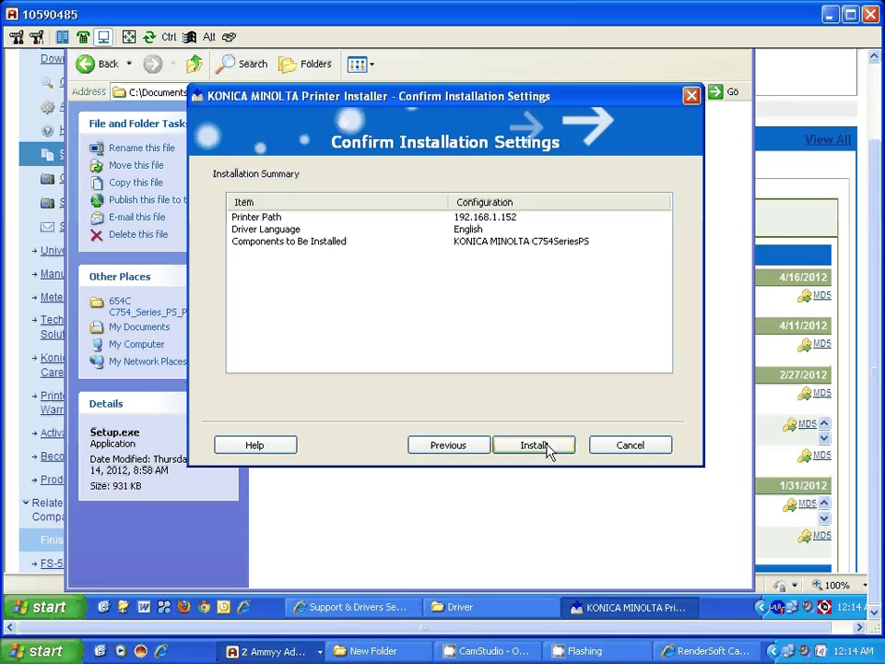
Install the C754SeriesPS driver for the printer at 192.168.1.152
left_click(536, 449)
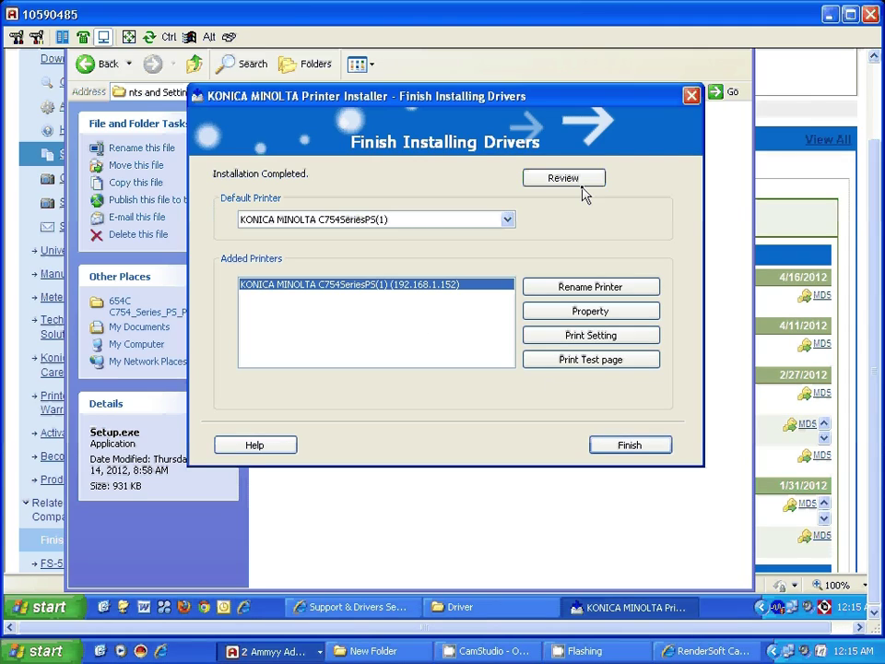
Finish the installer, then select KONICA MINOLTA C754SeriesPS(1) in Printers and Faxes
left_click(633, 443)
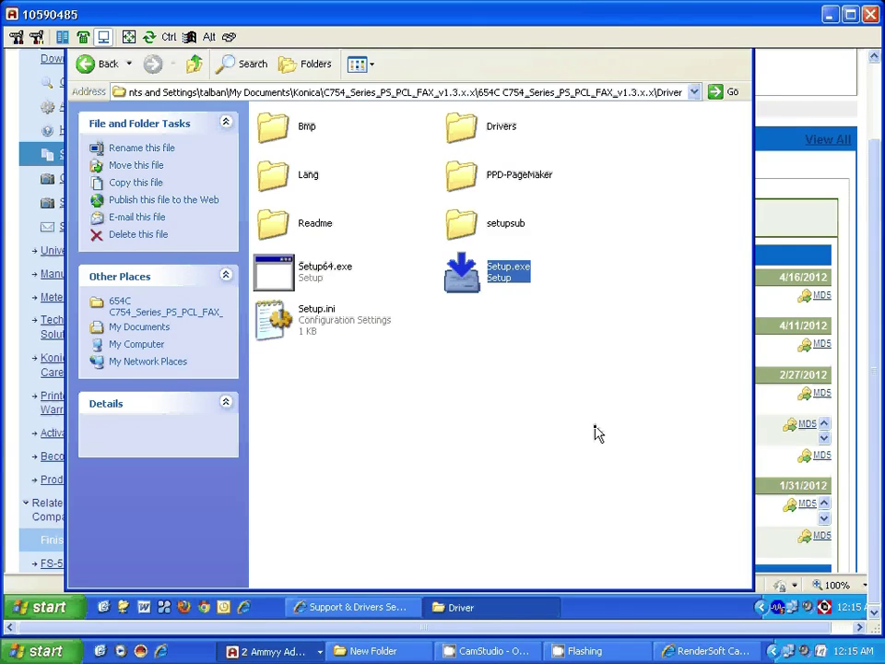
left_click(595, 433)
mouse_move(499, 306)
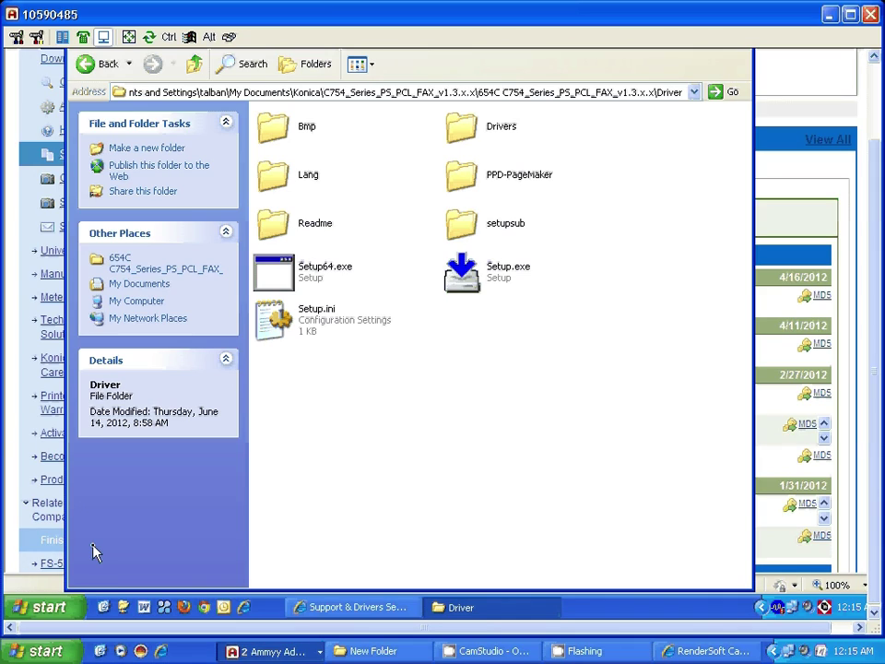
left_click(50, 609)
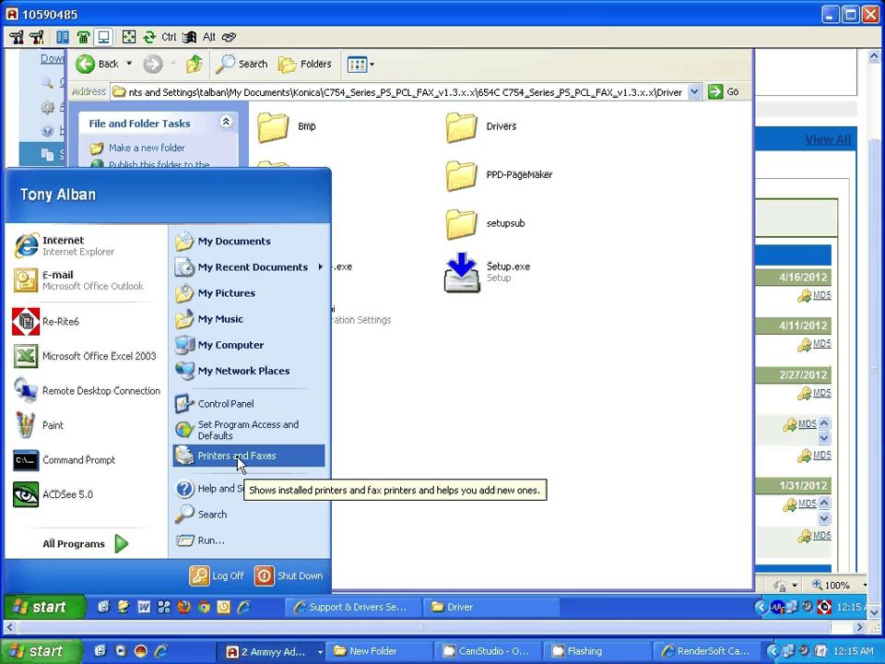
left_click(239, 464)
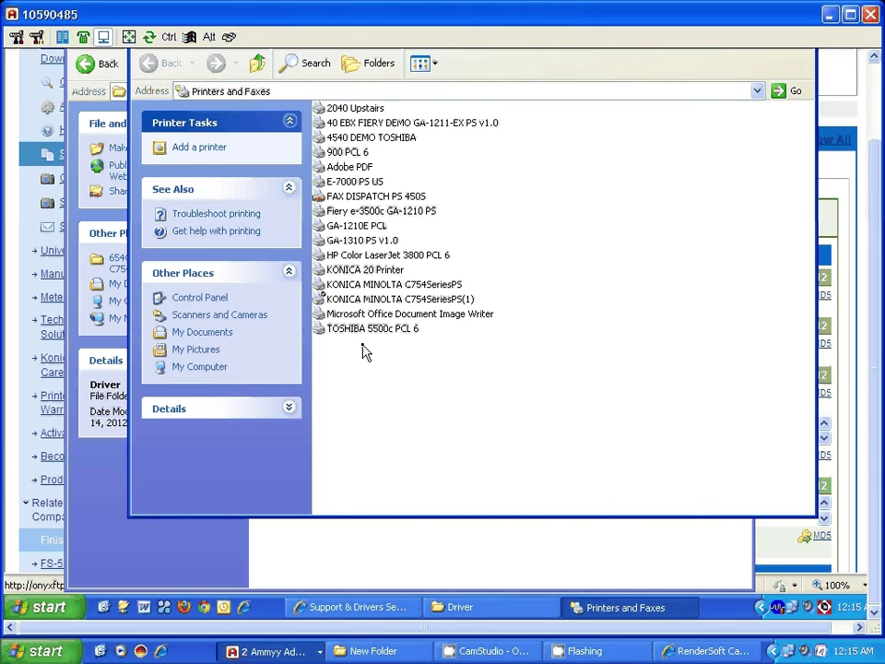
left_click(397, 304)
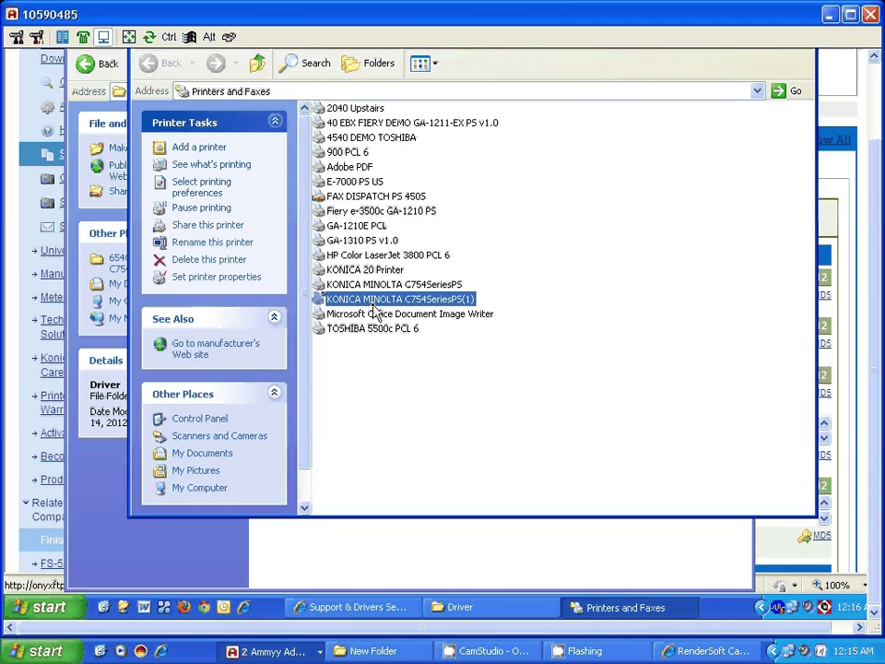
Show the C754SeriesPS(1) Configure properties: model C654, finisher FS-535, hard disk installed
right_click(374, 301)
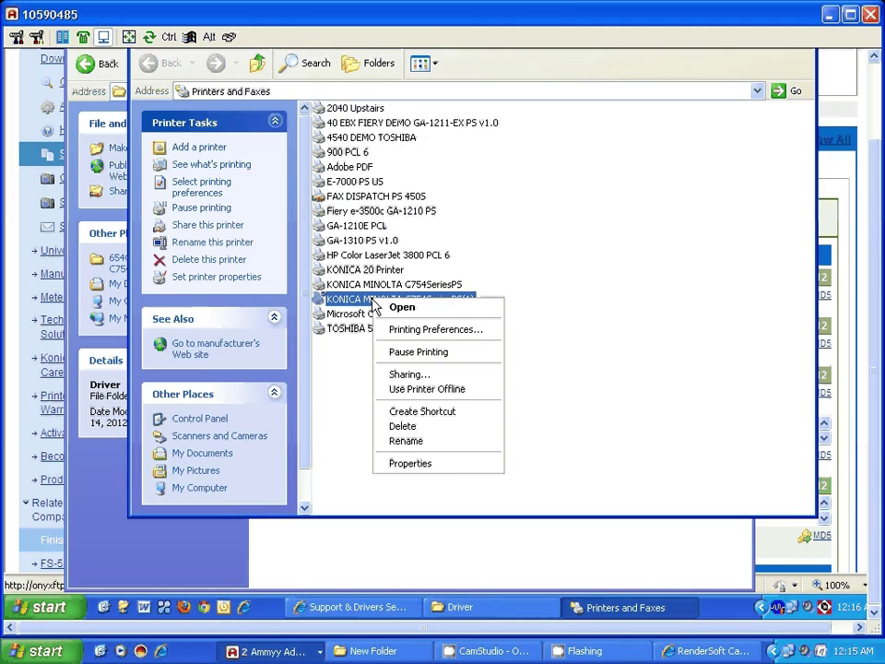
left_click(410, 463)
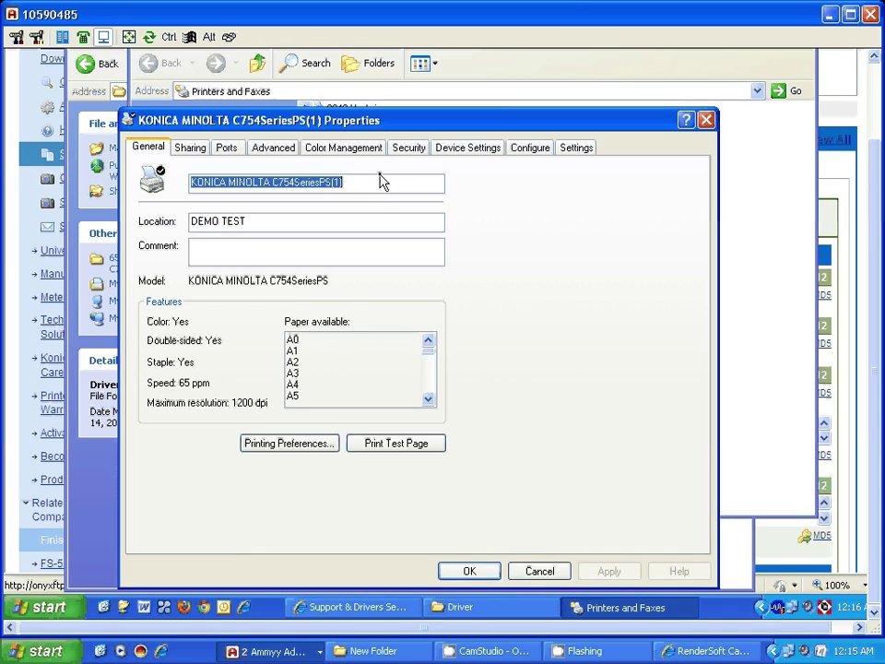
left_click(530, 152)
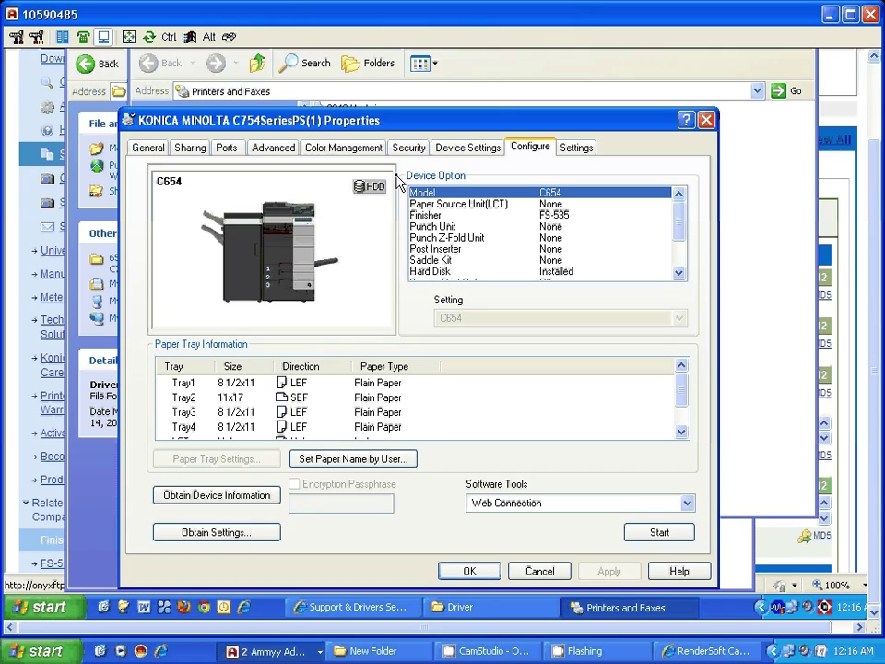
In the C754 printer's Printing Defaults, set Print Type to 1-Sided and apply
left_click(273, 153)
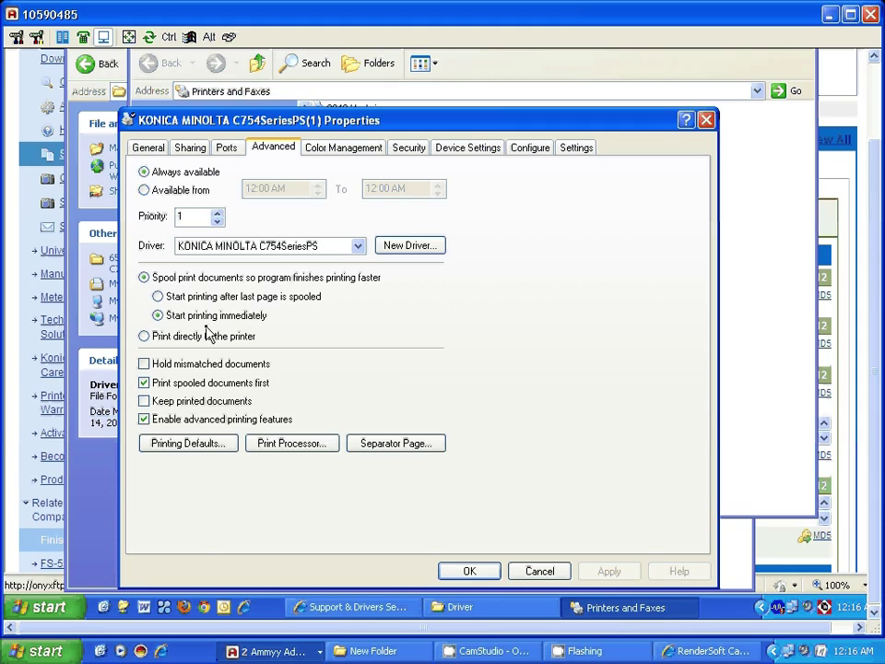
left_click(191, 449)
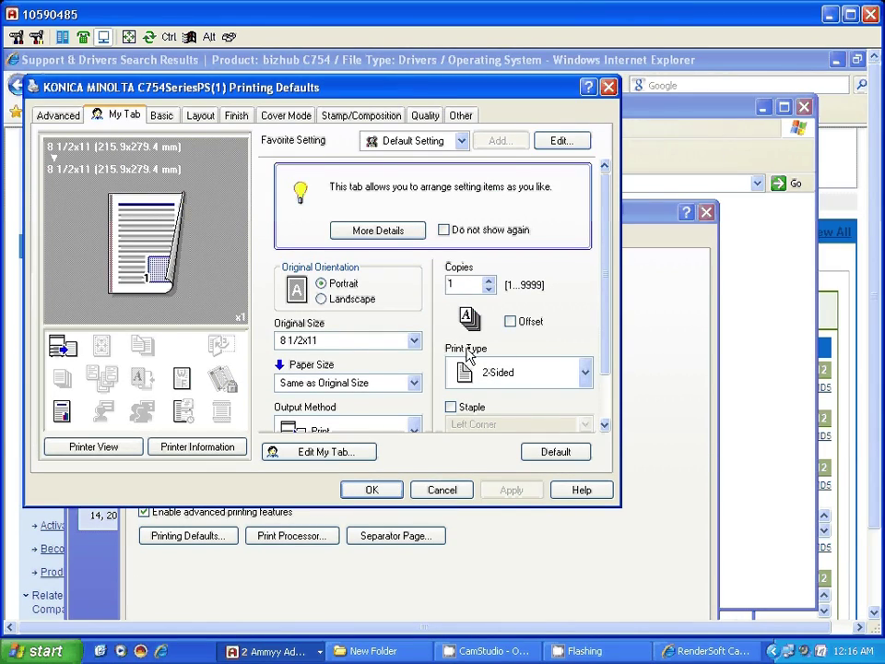
left_click(489, 380)
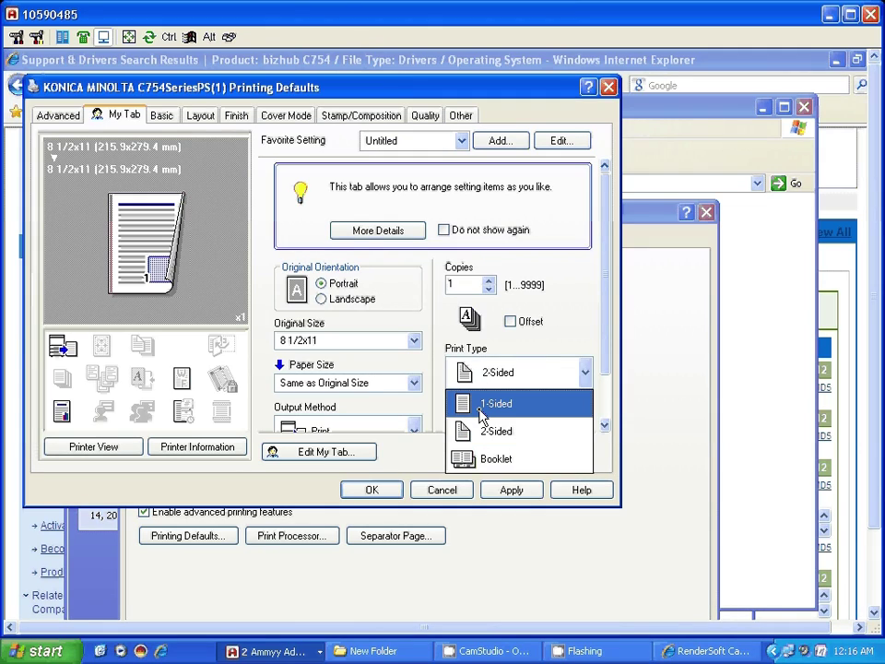
left_click(481, 406)
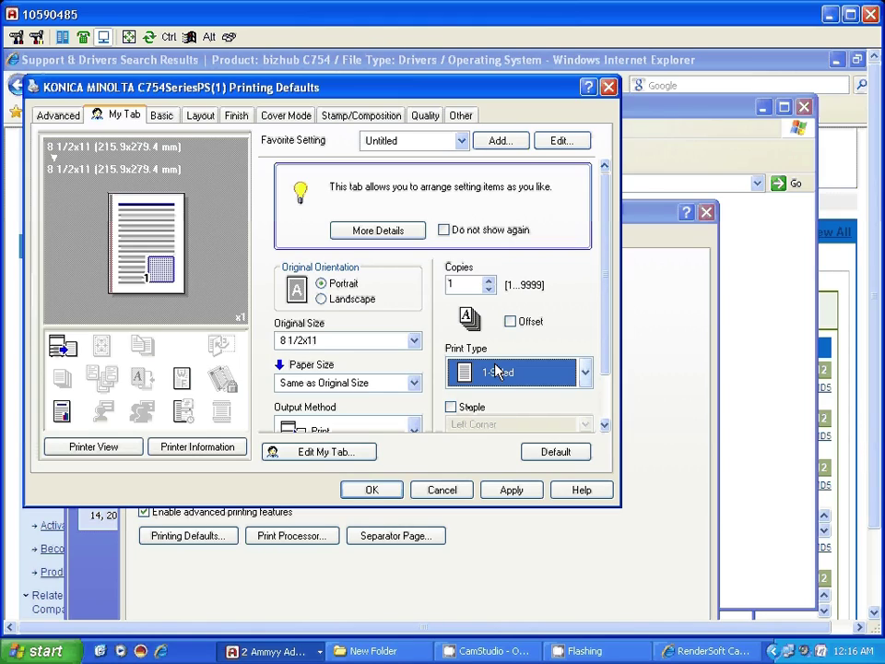
left_click(509, 490)
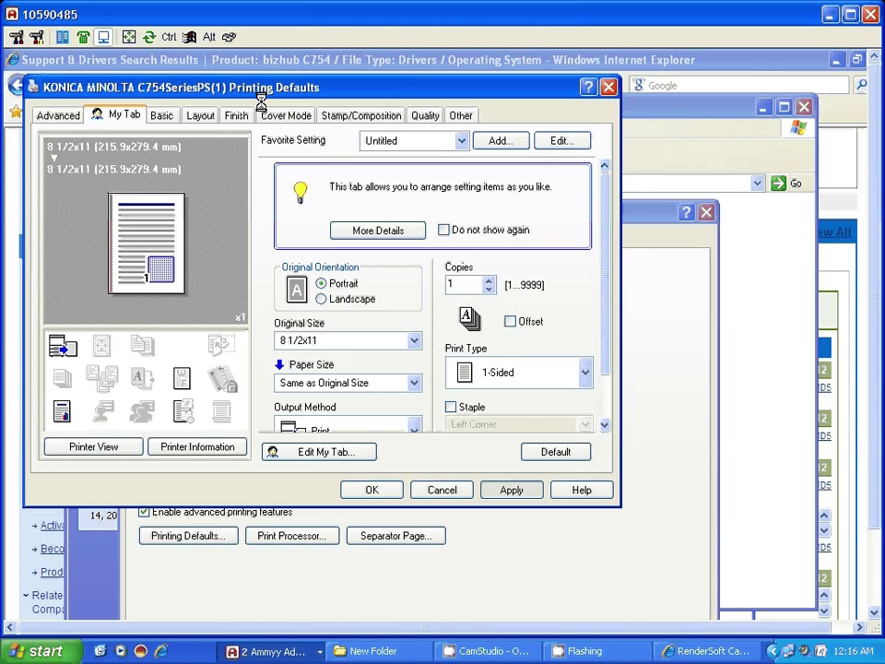
Set Select Color on the Quality tab to Gray Scale, apply, and close the defaults
left_click(425, 117)
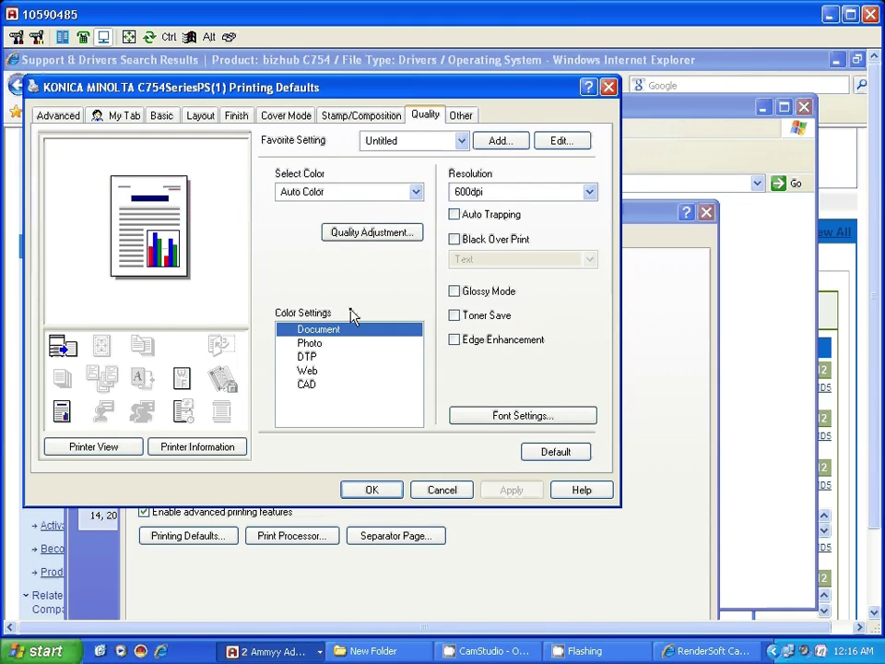
left_click(318, 192)
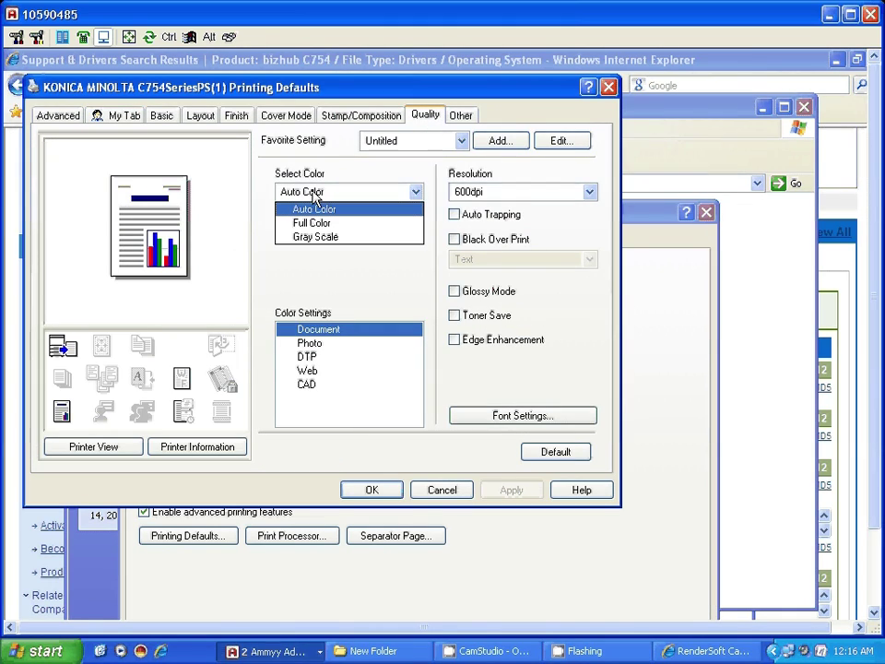
left_click(313, 239)
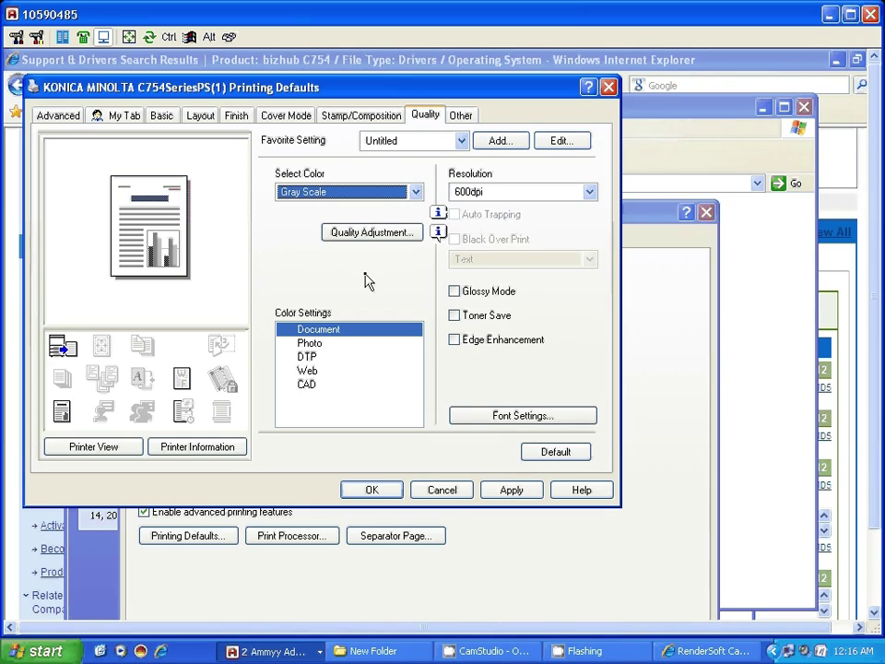
left_click(526, 491)
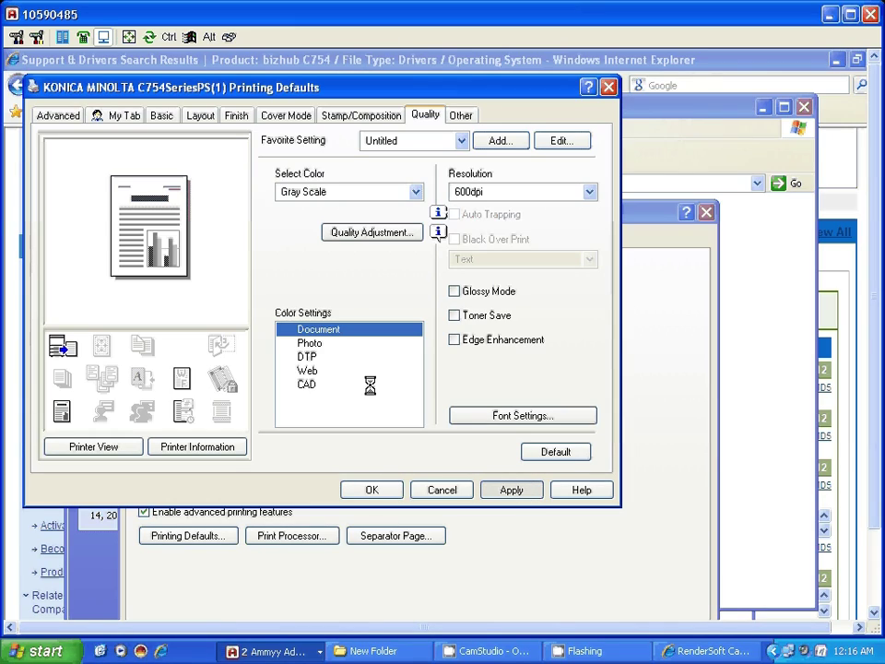
left_click(370, 491)
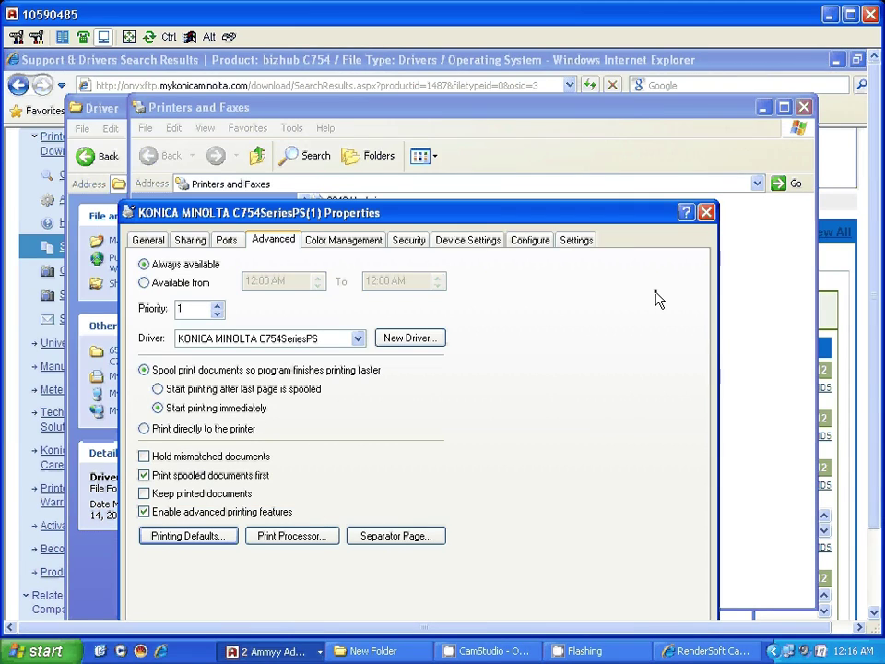
Review the printer's TCP/IP port configuration on the Ports tab without changing it
left_click(221, 245)
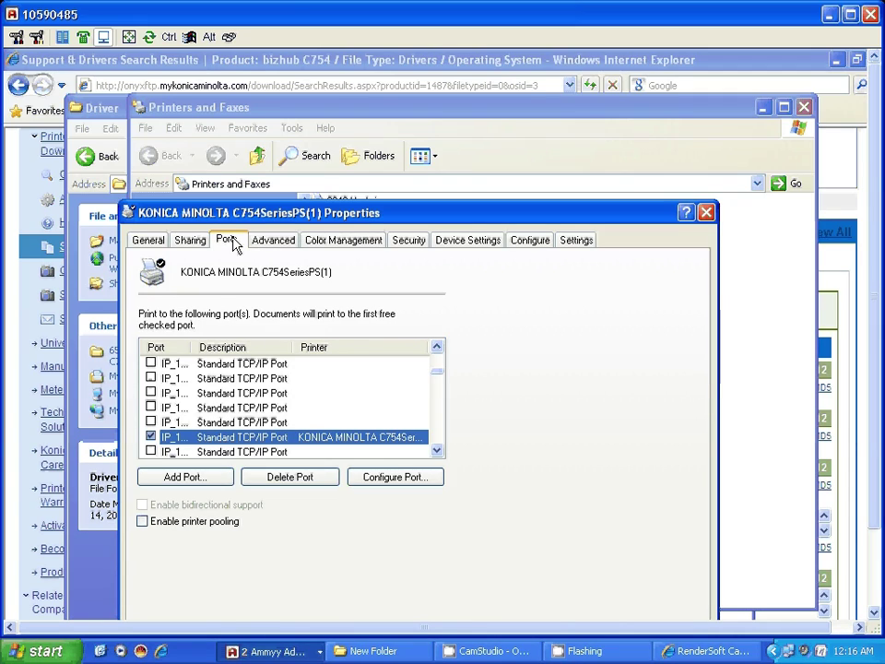
left_click(395, 477)
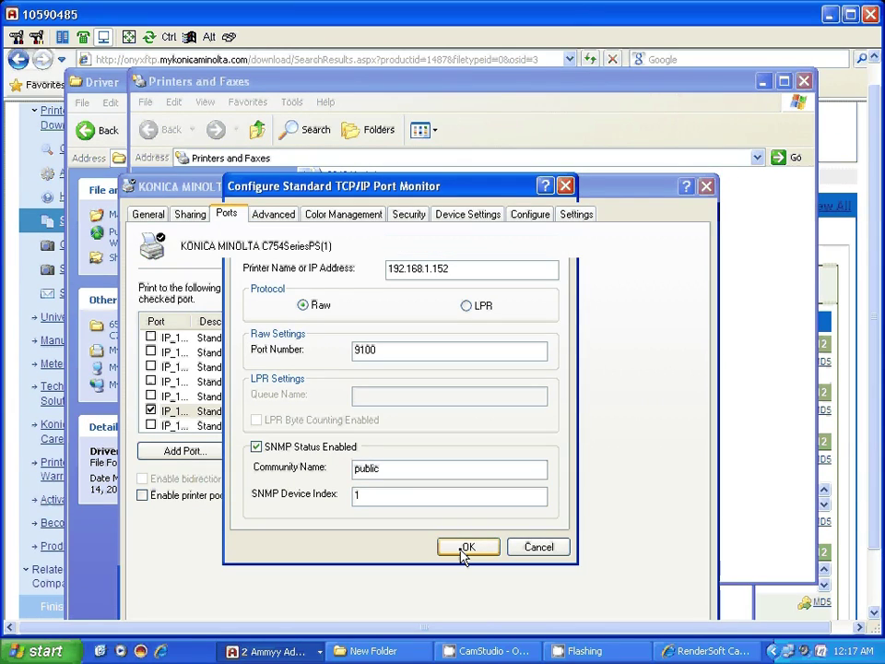
left_click(464, 549)
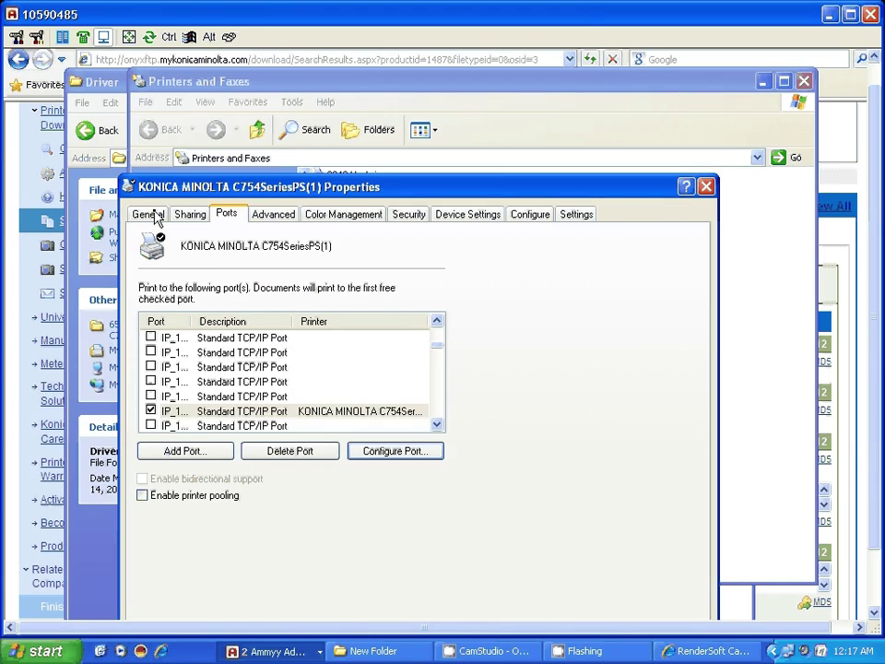
Confirm in Printing Preferences that color is Gray Scale, returning to the General page
left_click(153, 215)
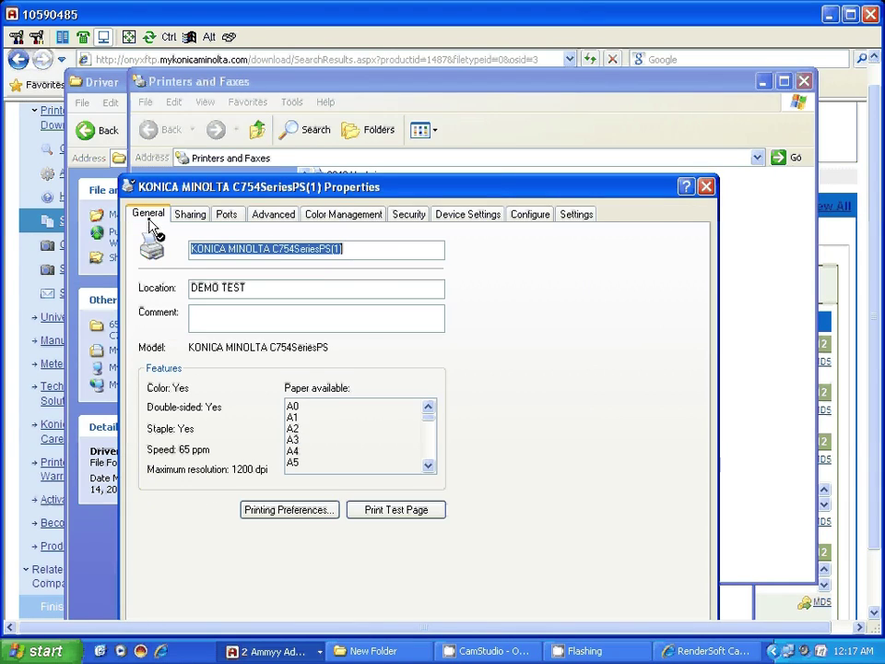
left_click(287, 512)
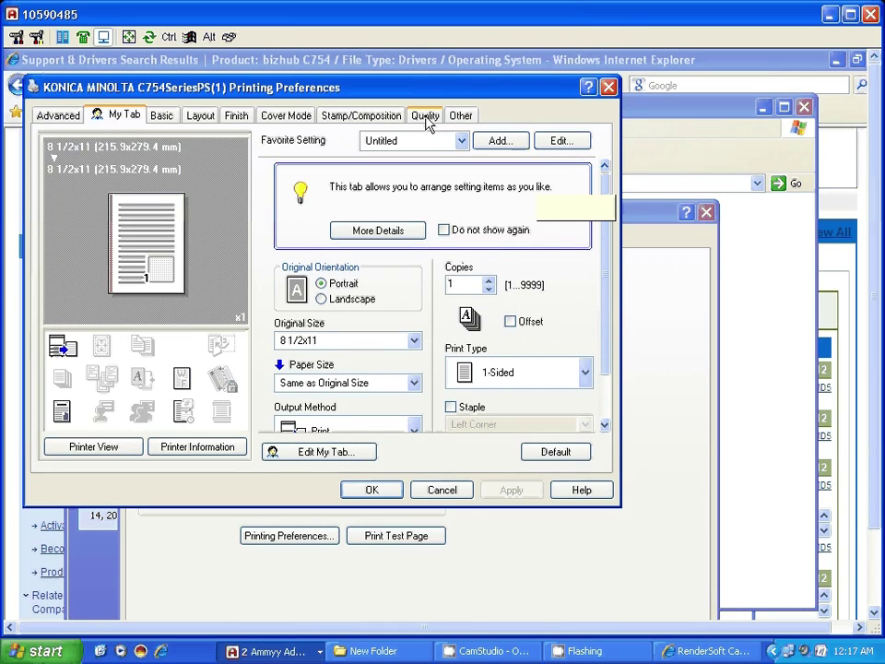
left_click(427, 120)
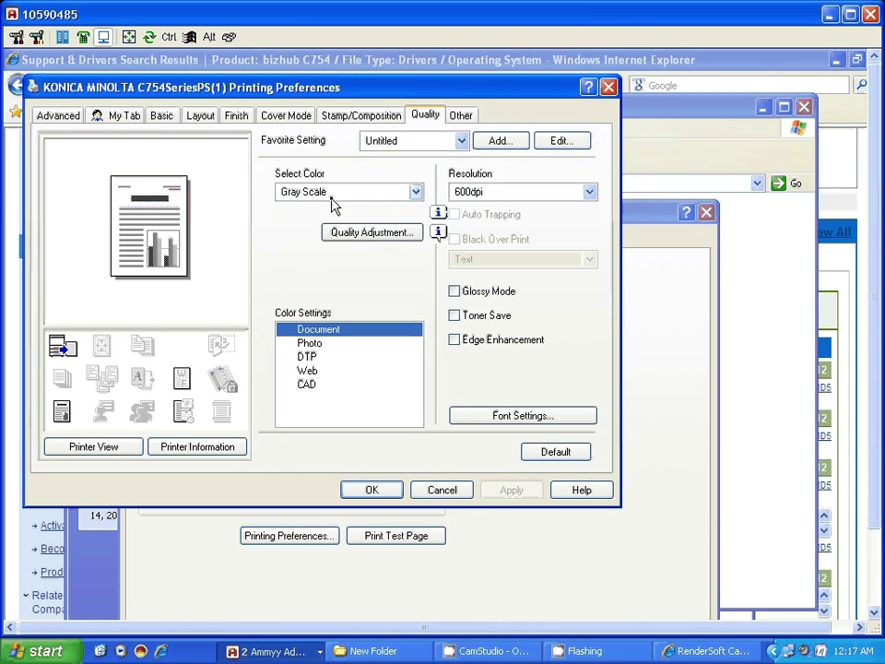
left_click(373, 491)
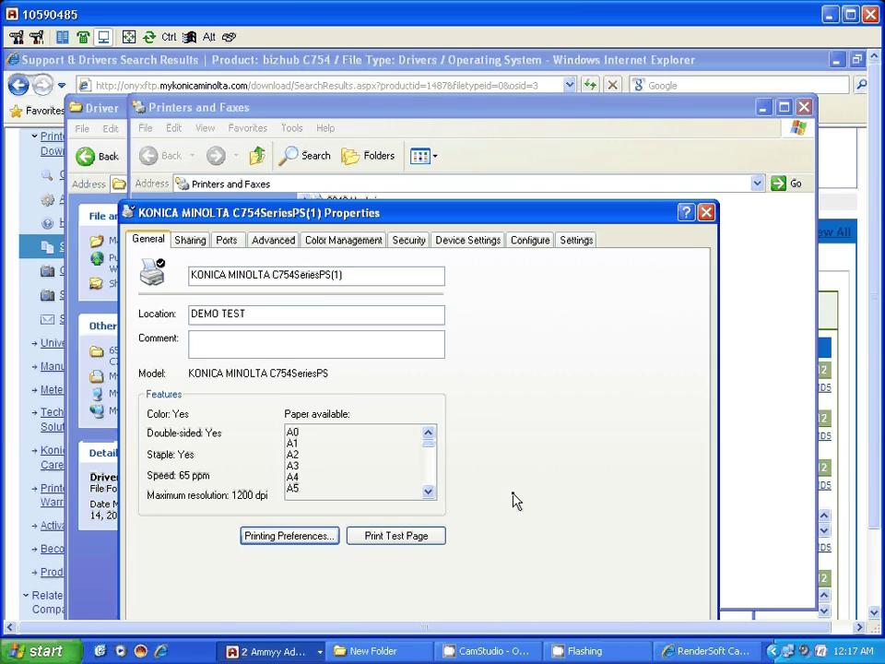
left_click_drag(649, 190, 584, 168)
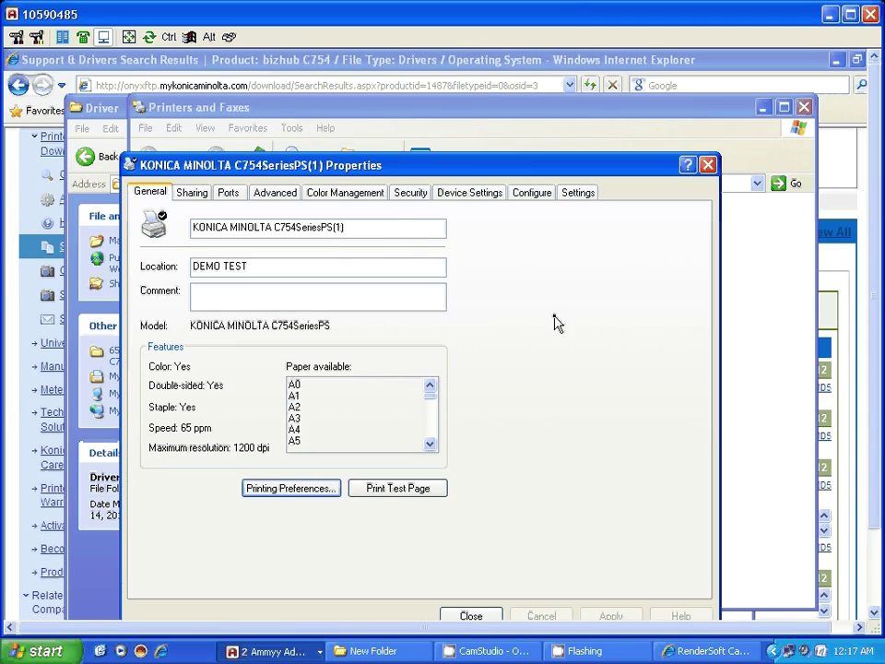
Turn on sharing for the C754 printer under the share name KONICAMI.2
left_click(193, 195)
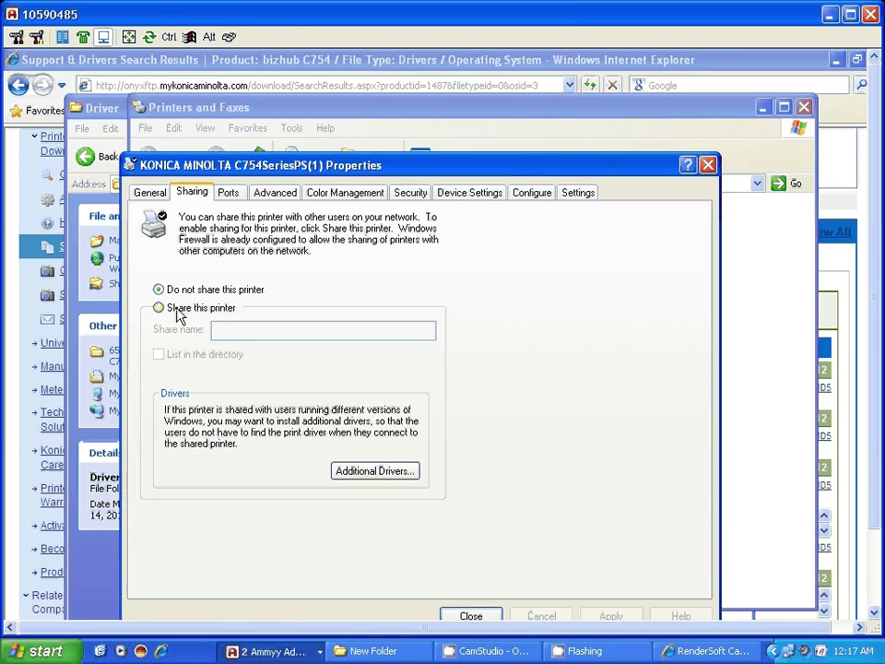
left_click(180, 313)
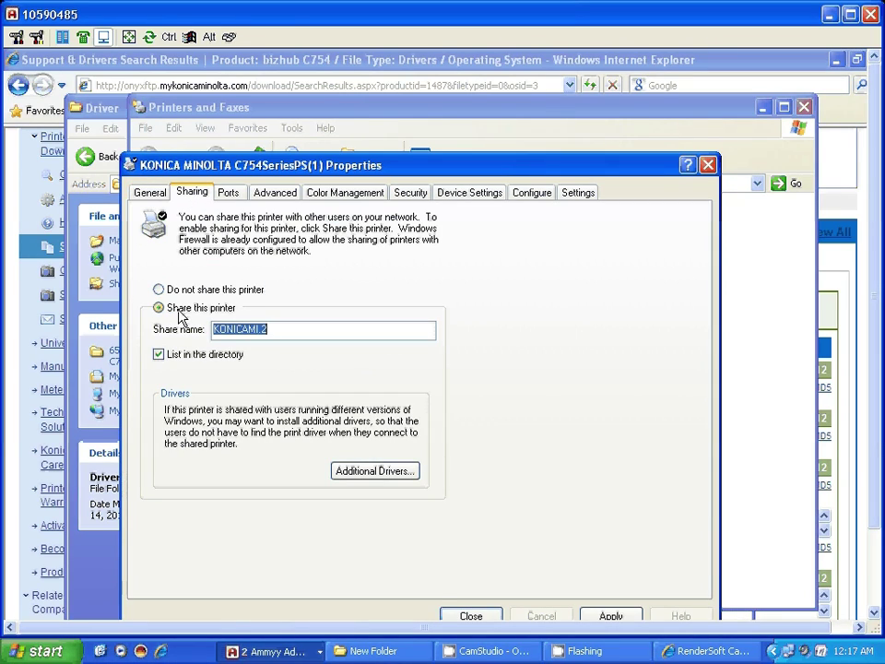
Tick x64 Windows XP in the Additional Drivers list and confirm
left_click(371, 472)
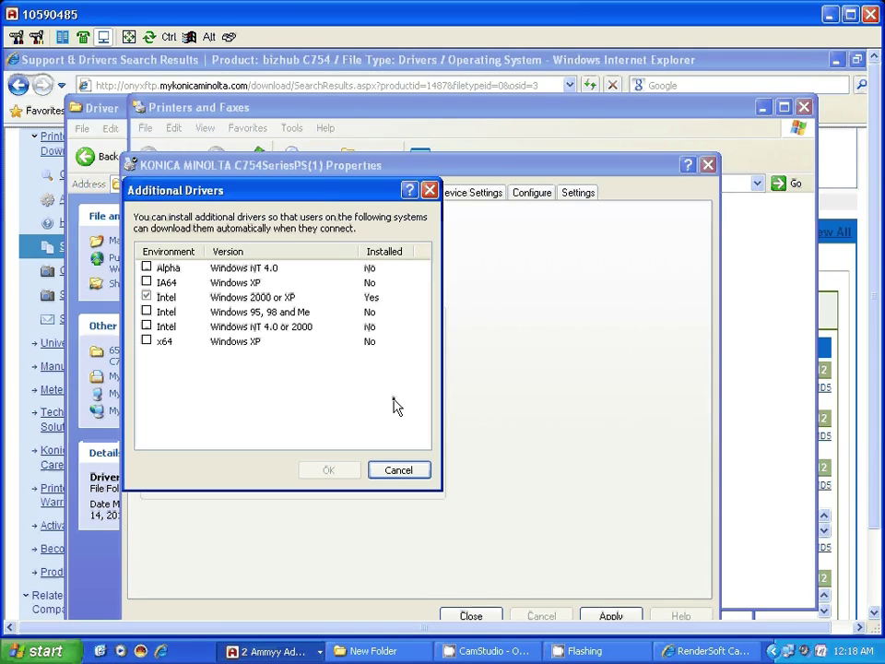
left_click_drag(265, 188, 336, 149)
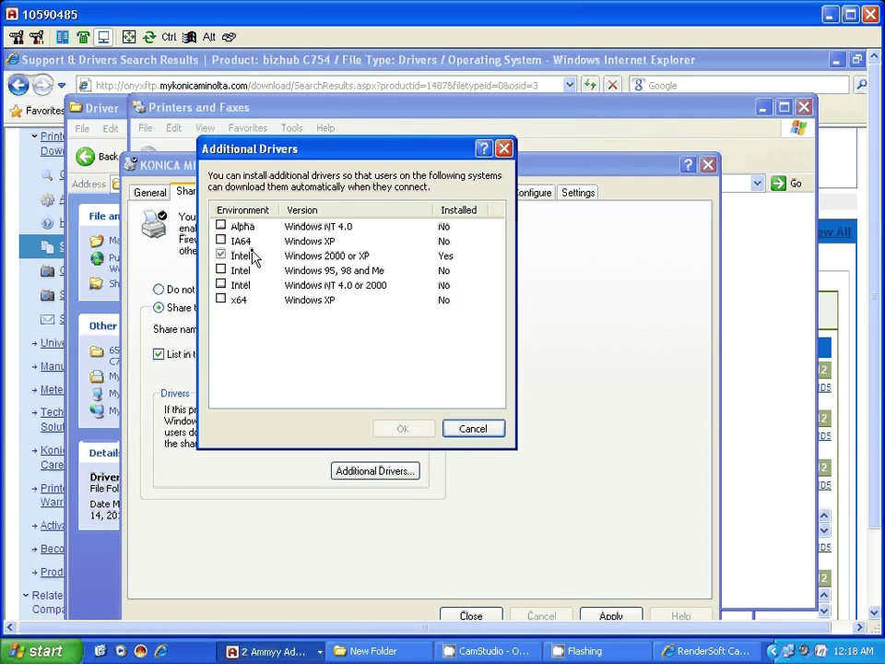
left_click(221, 301)
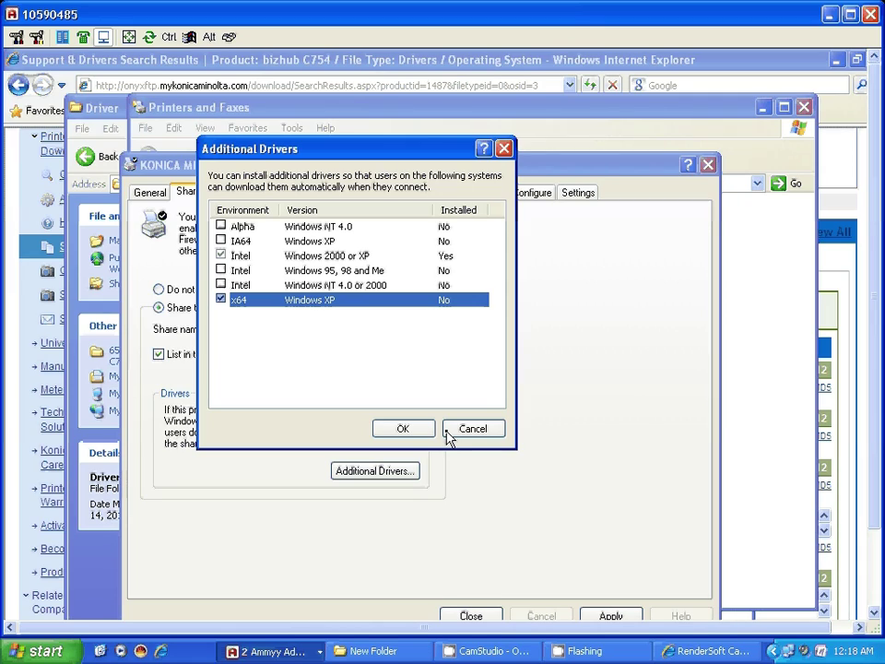
left_click(404, 428)
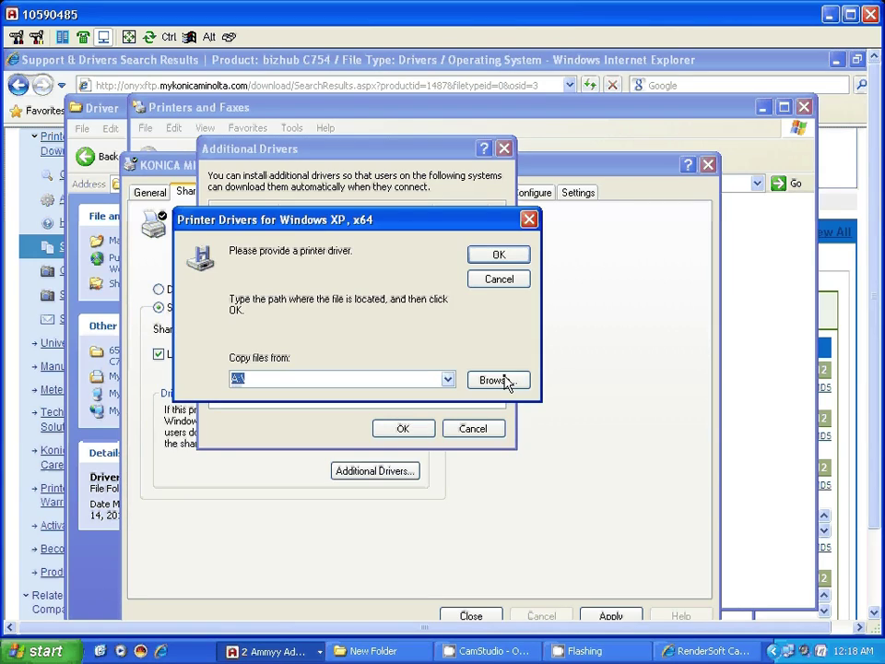
Browse to Drivers\PS\EN\Win_x64, pick the x64 INF file, then close the driver location prompt
left_click(497, 380)
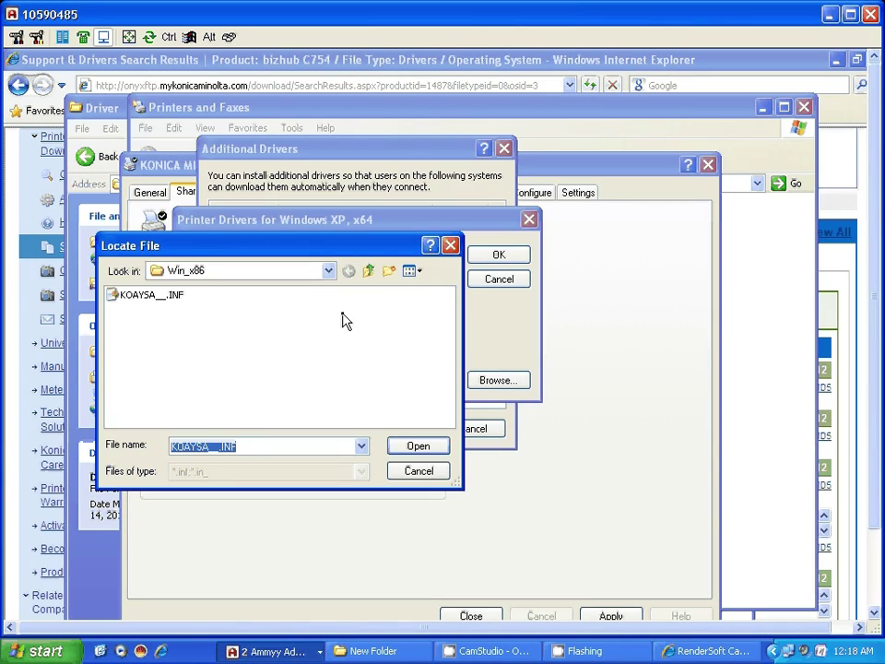
left_click(366, 270)
left_click(367, 270)
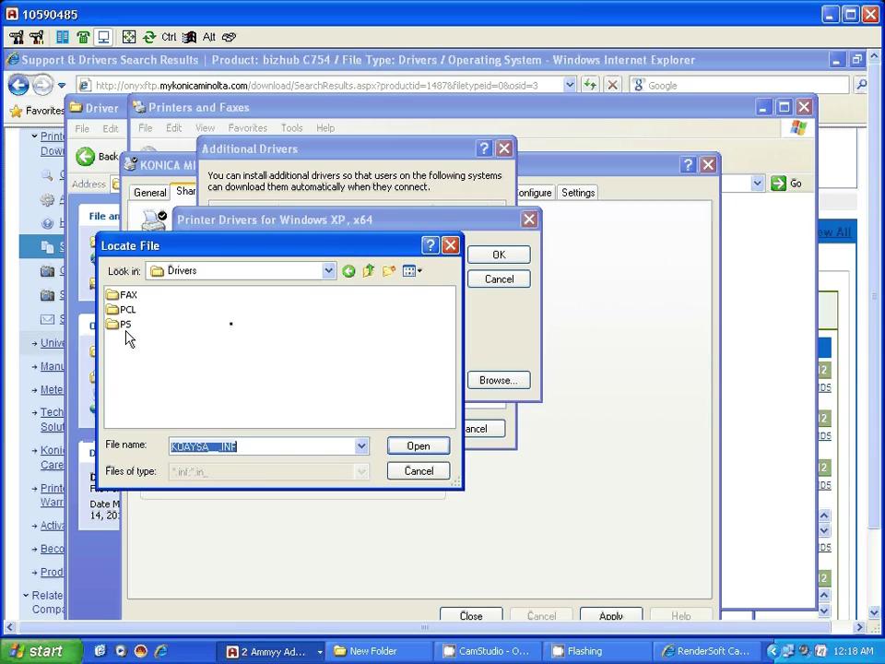
left_click(368, 270)
left_click(368, 272)
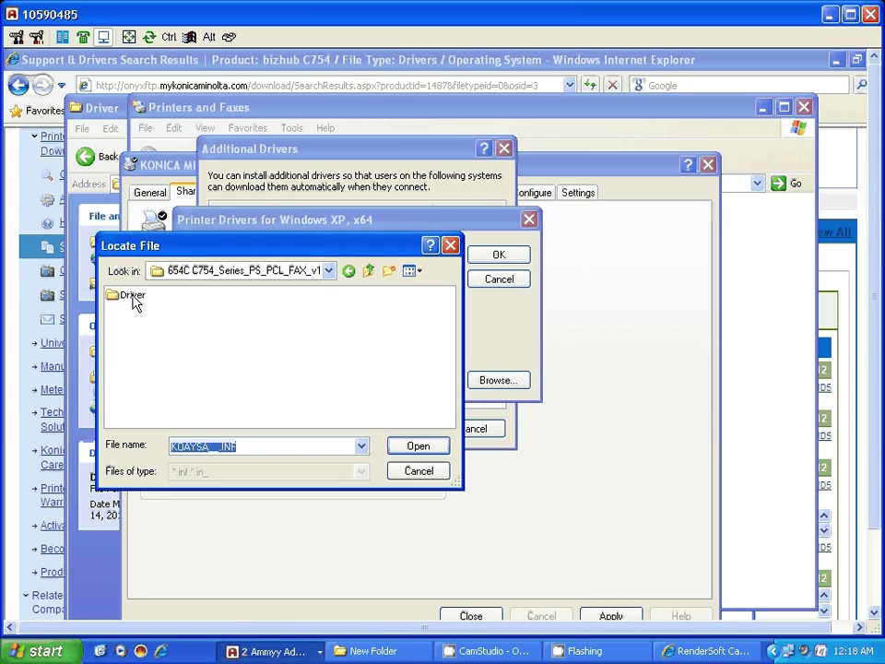
double_click(133, 296)
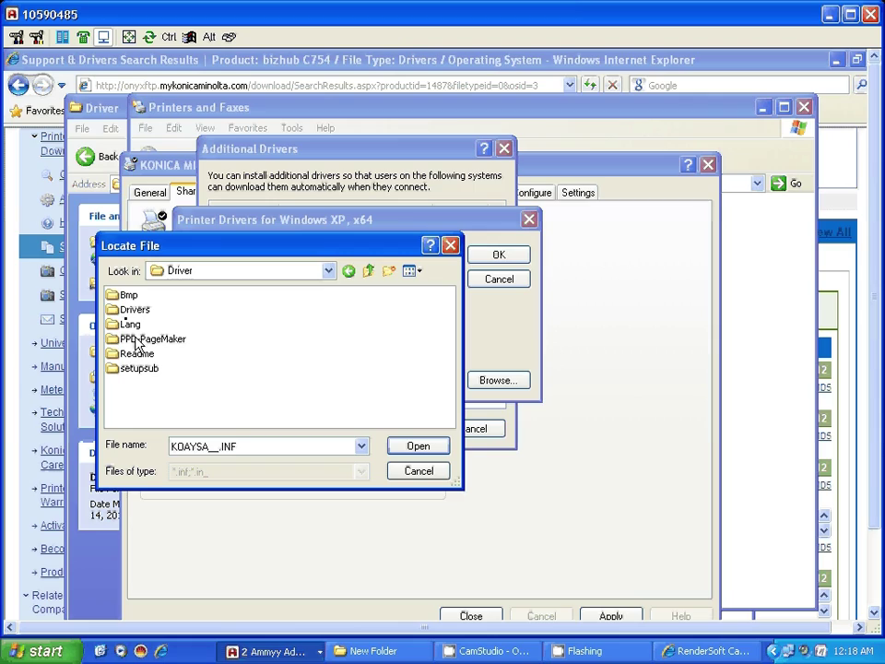
double_click(135, 309)
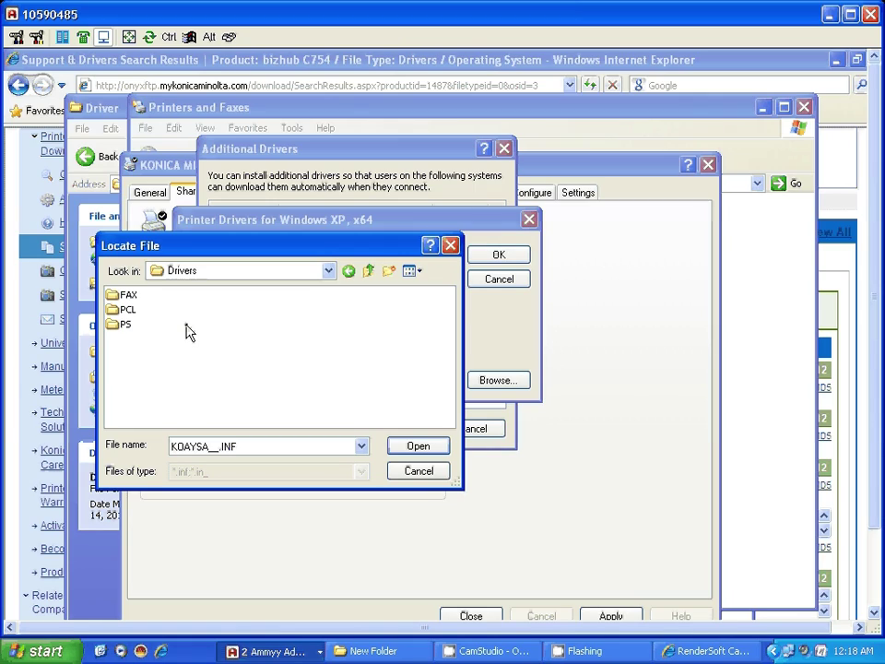
double_click(119, 325)
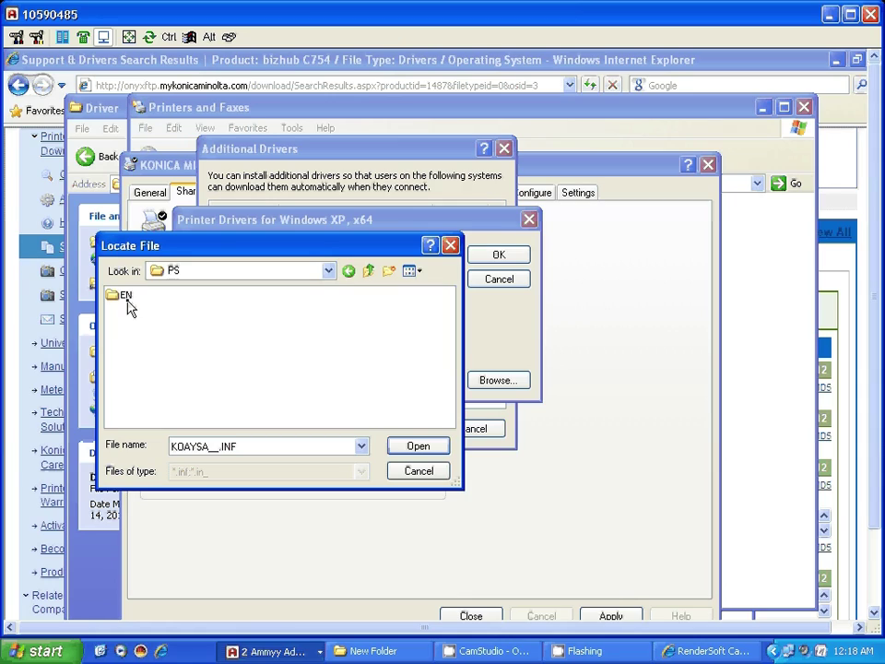
double_click(126, 296)
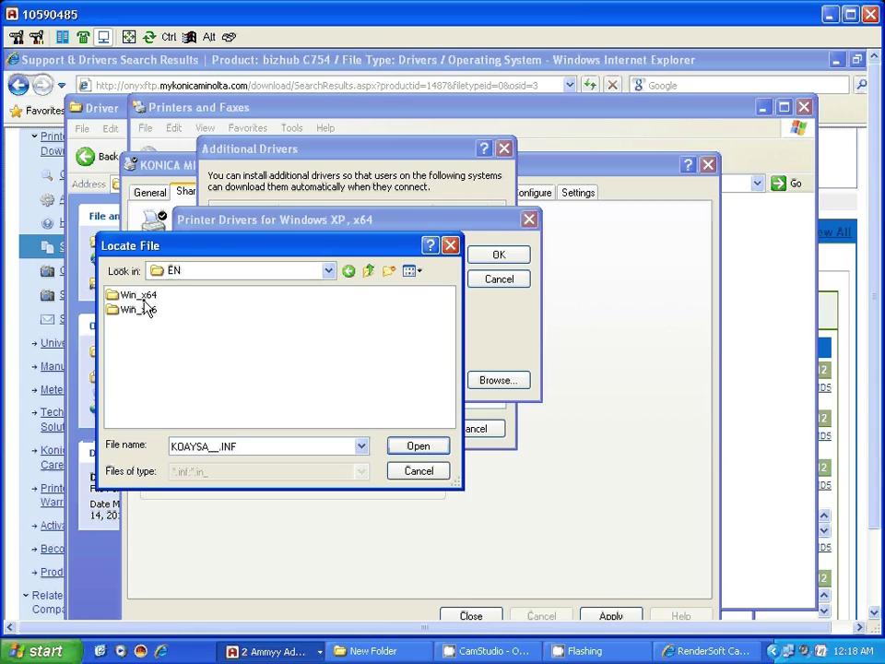
double_click(139, 295)
double_click(144, 296)
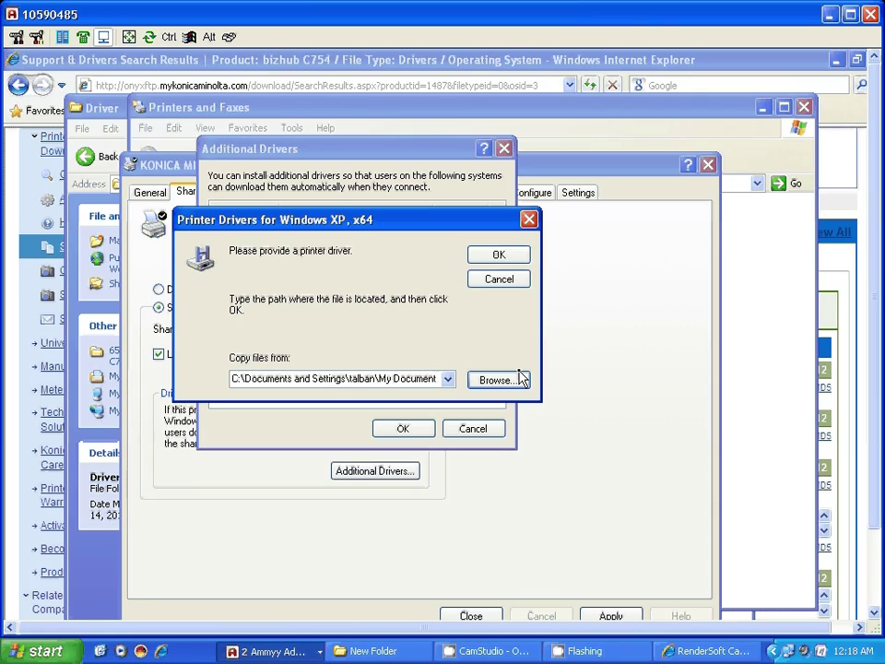
left_click(498, 279)
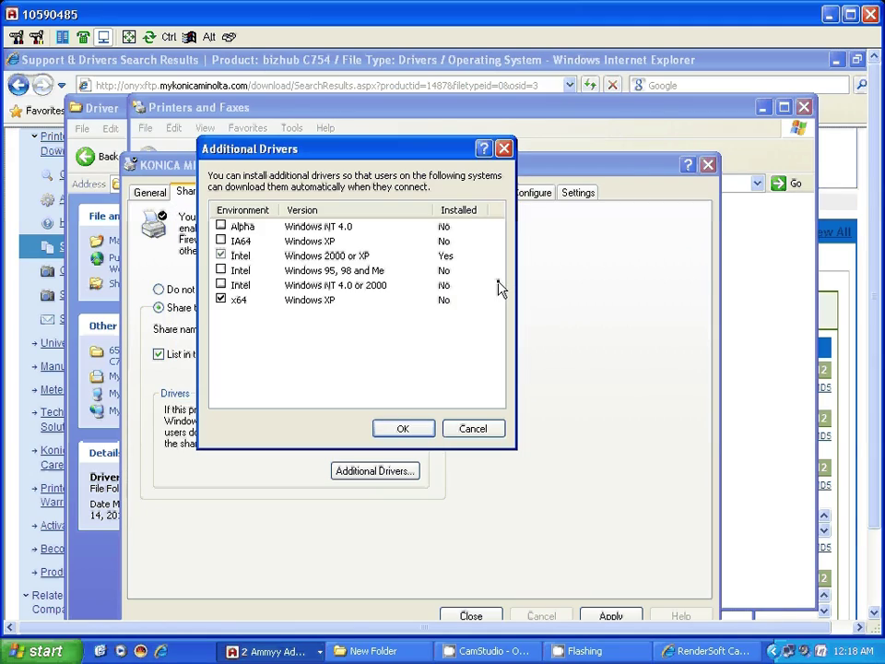